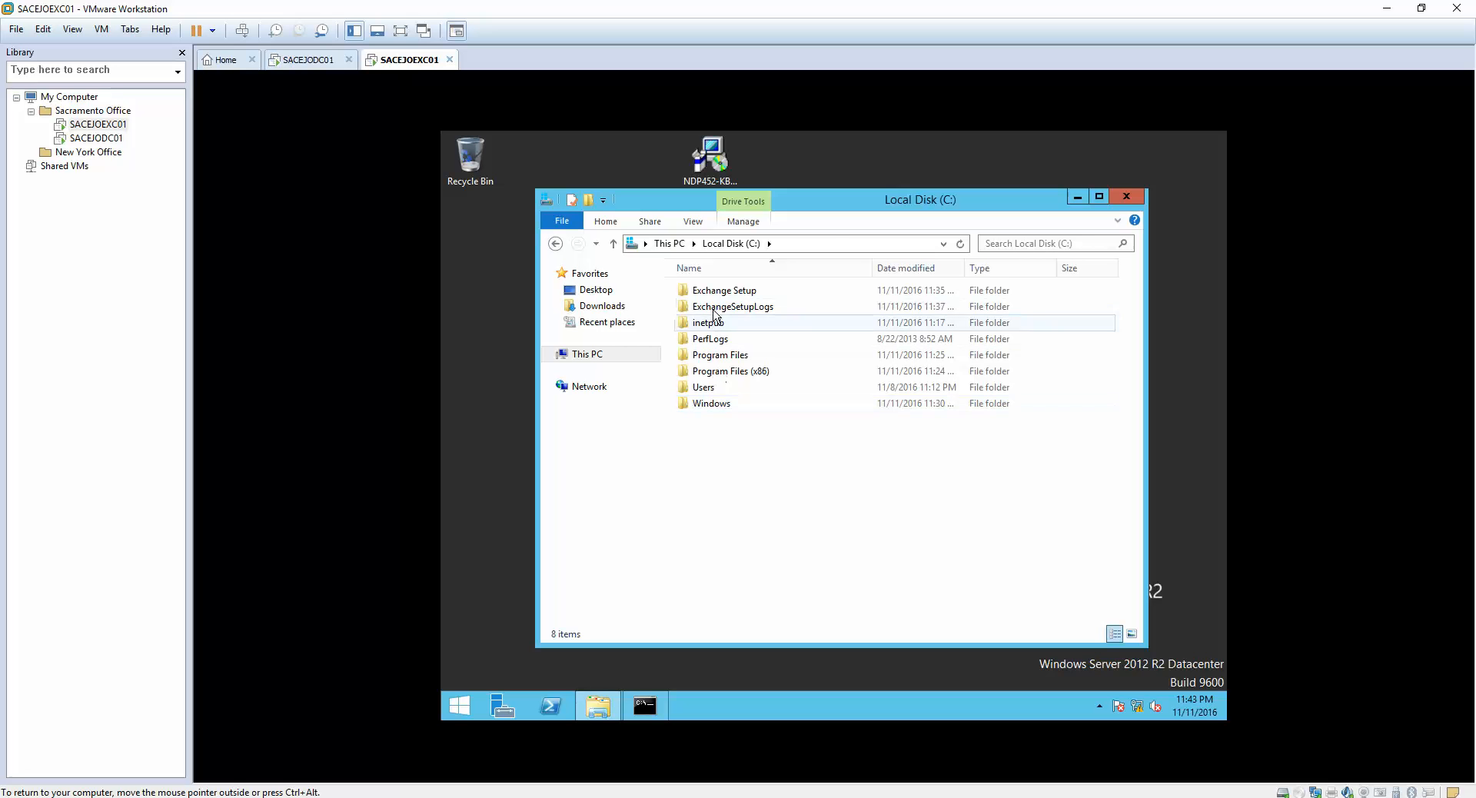
- Try to launch Exchange2016-x64 from the C:\Exchange Setup folder, then cancel its file extraction
double_click(721, 292)
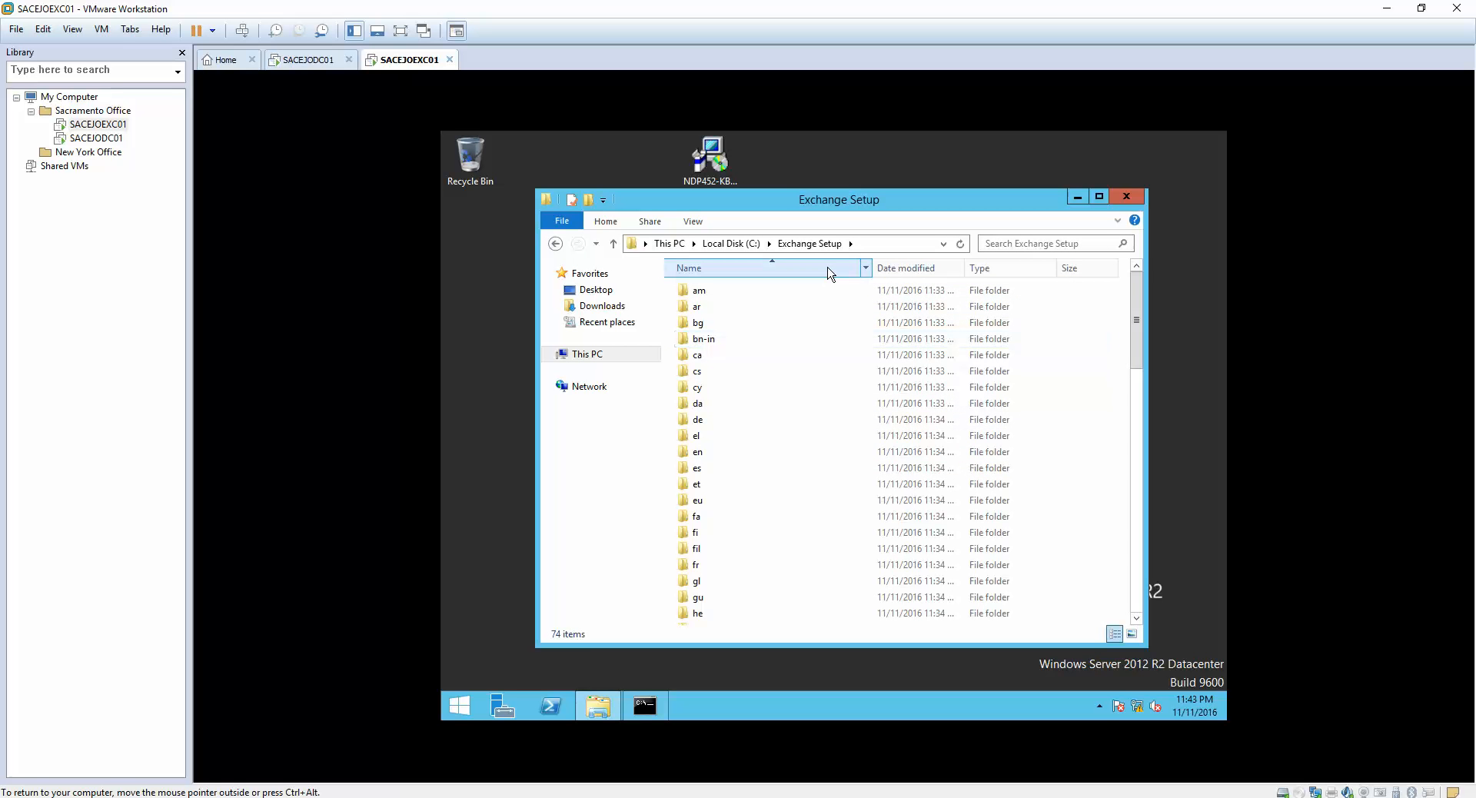
left_click_drag(1138, 315, 1149, 588)
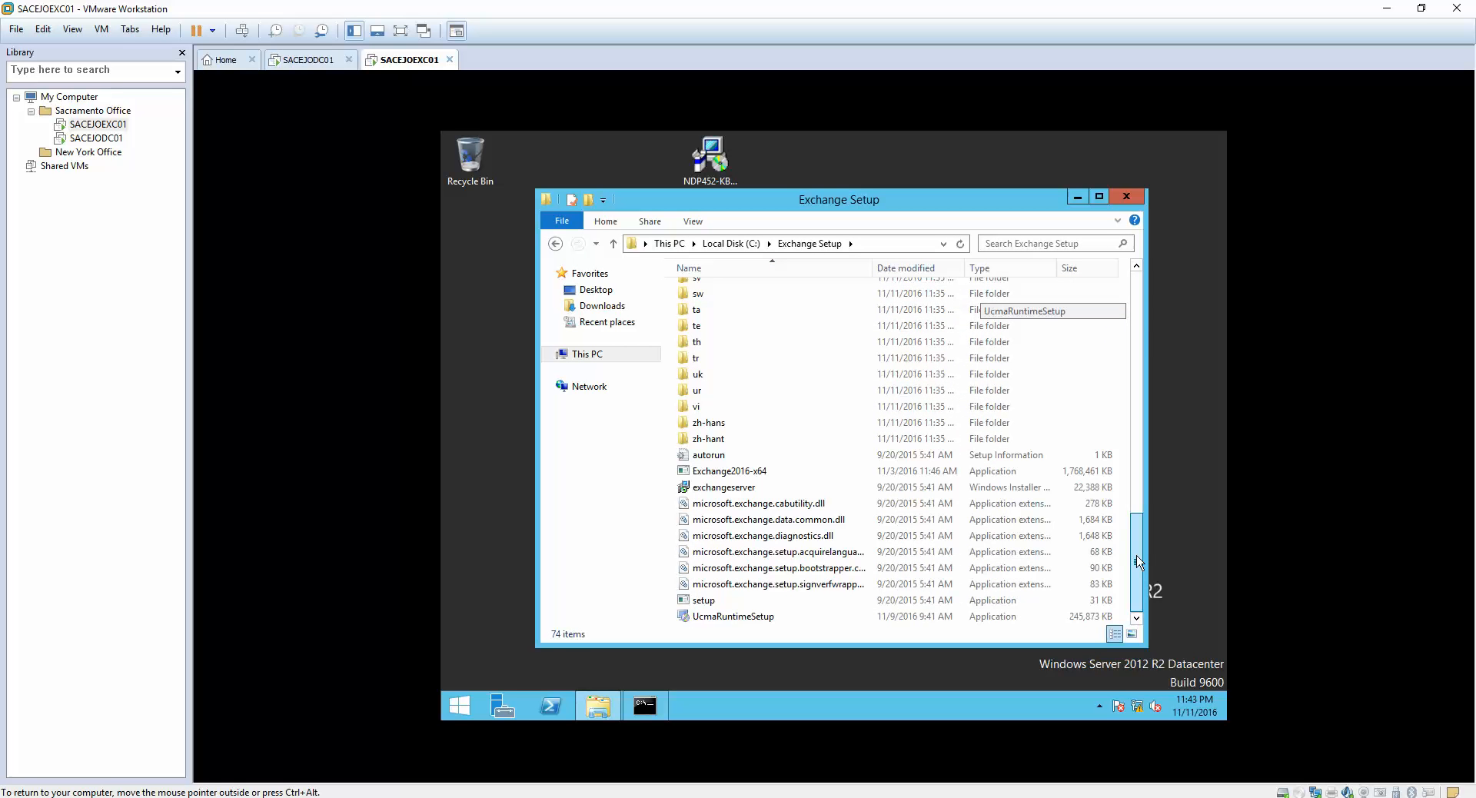
left_click(736, 472)
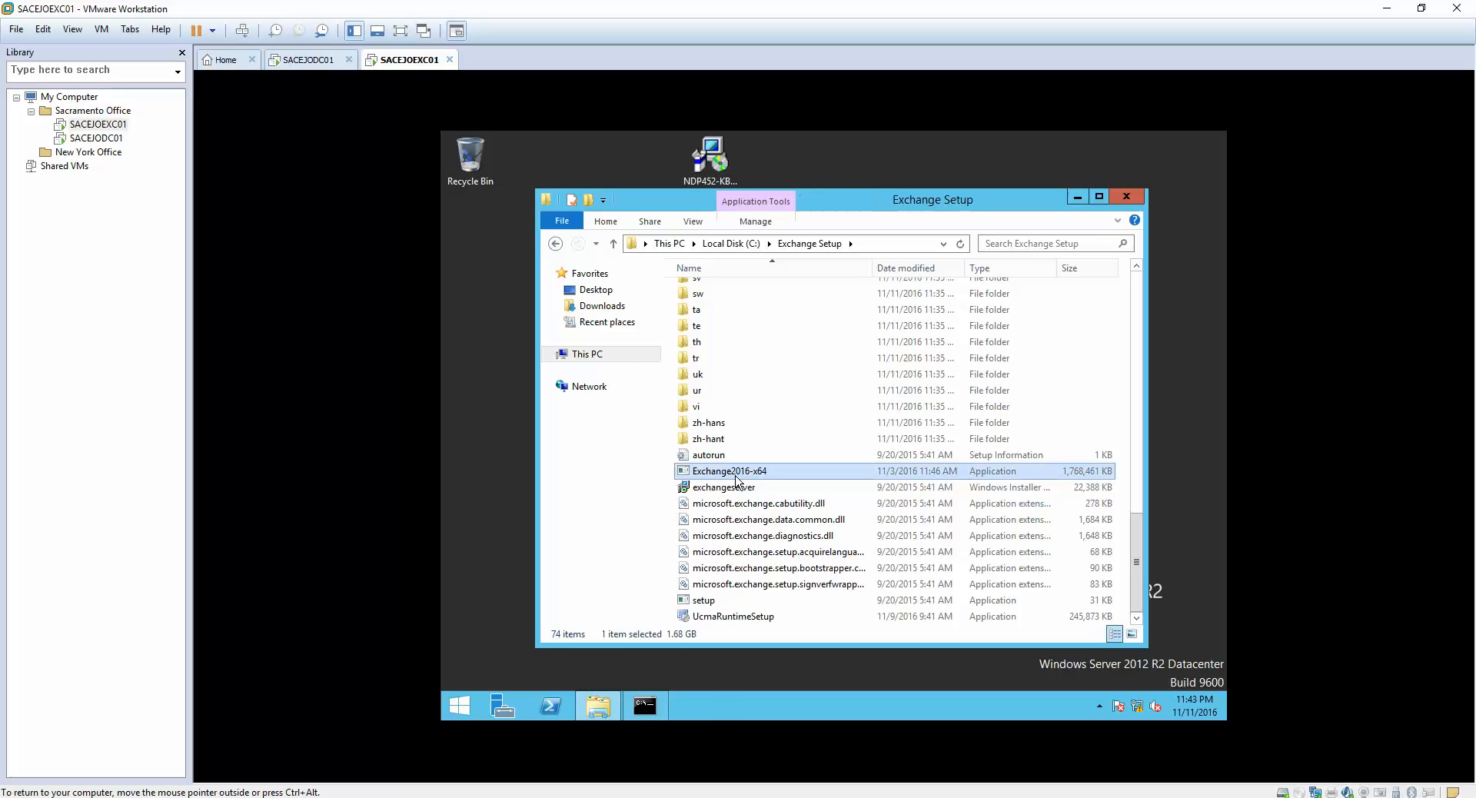
double_click(735, 476)
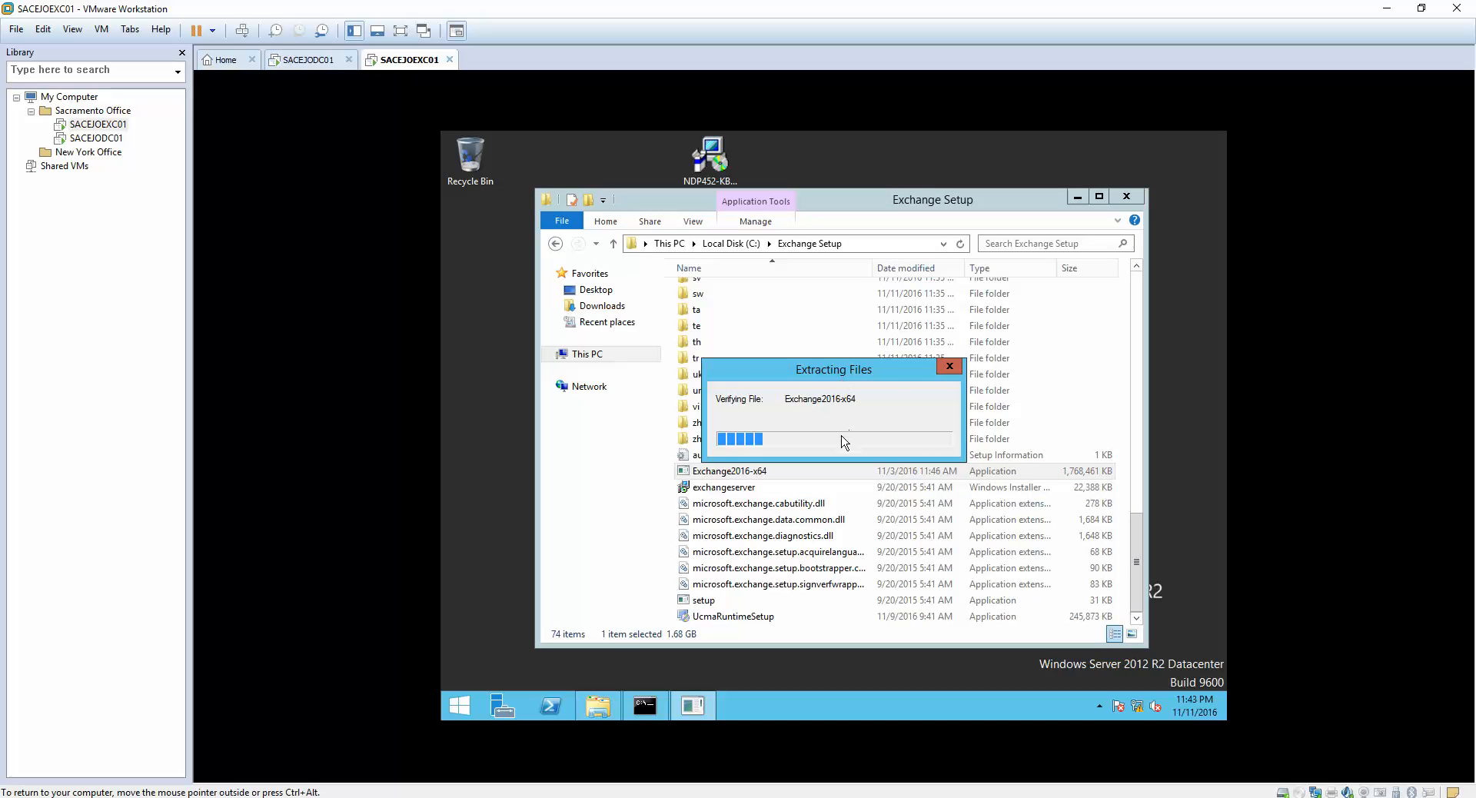
left_click(943, 367)
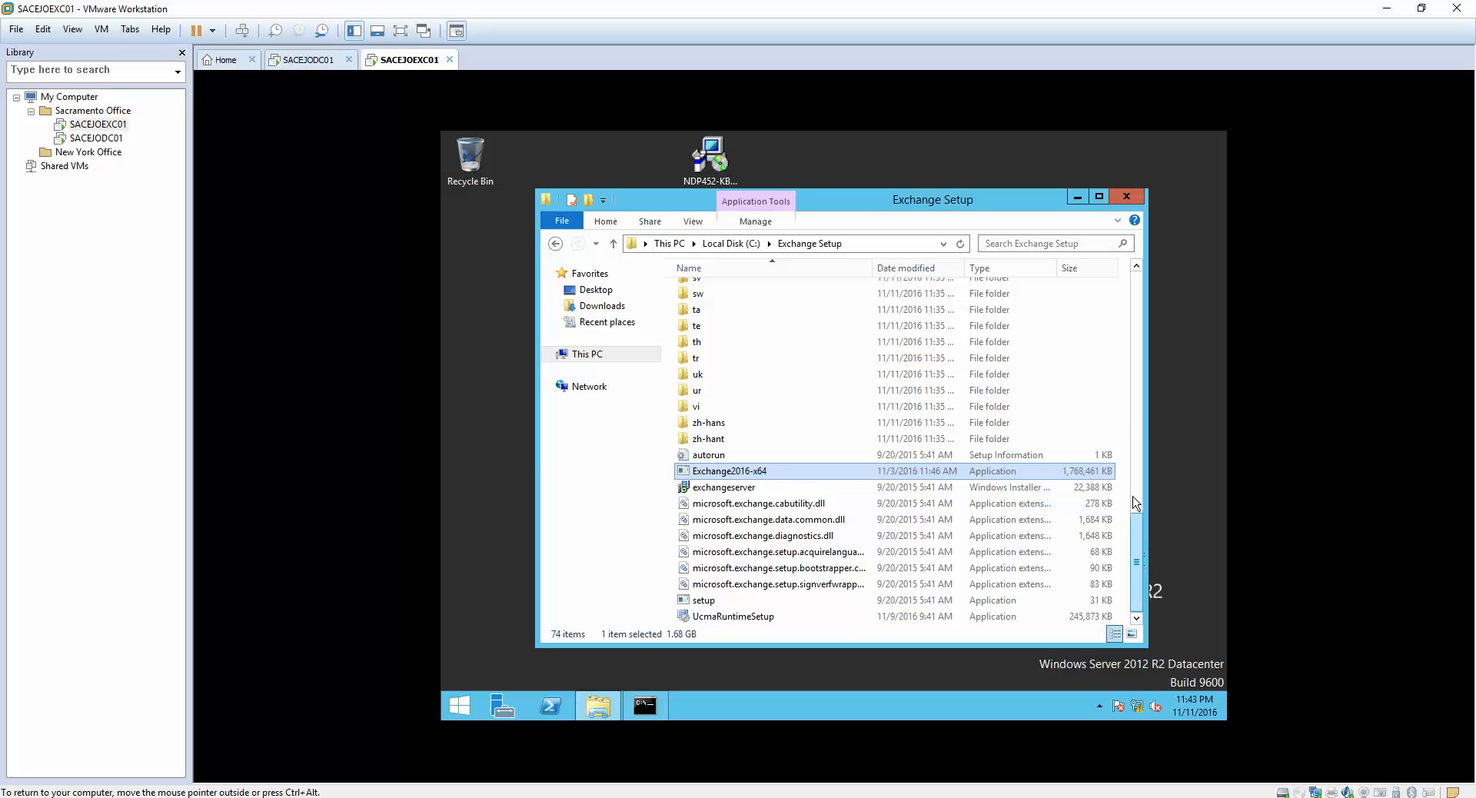
left_click_drag(1134, 498, 1127, 563)
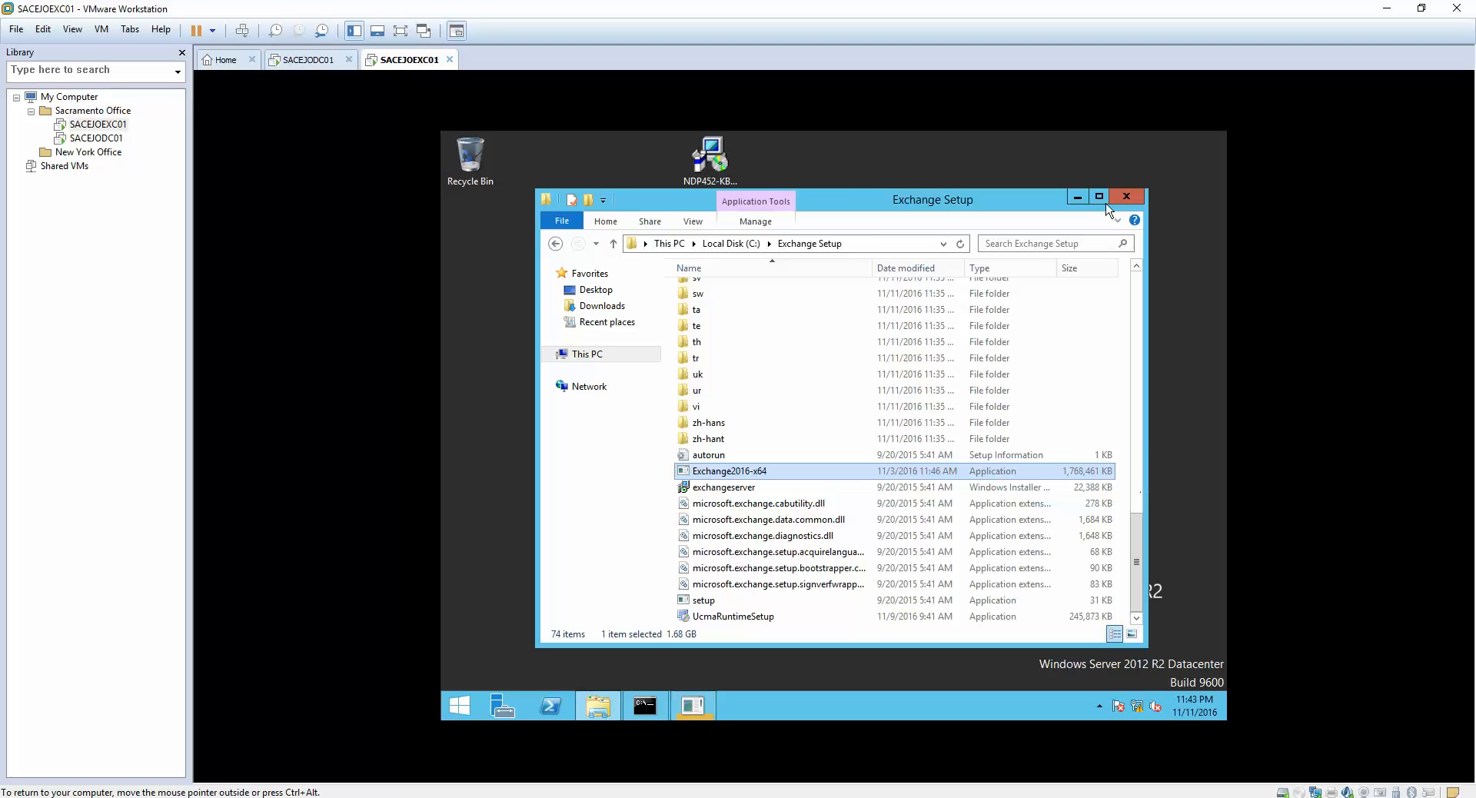
left_click(729, 243)
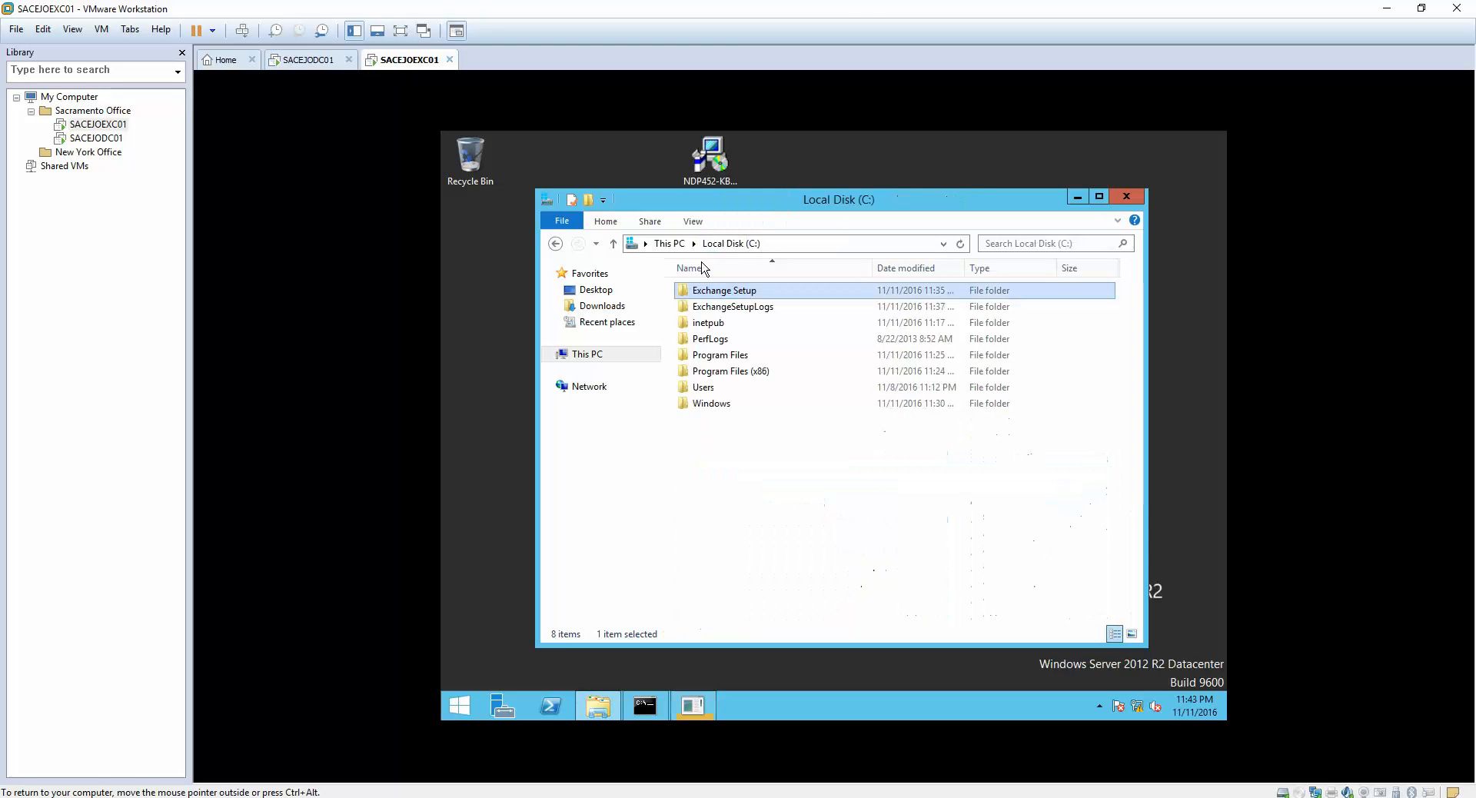
left_click(1124, 200)
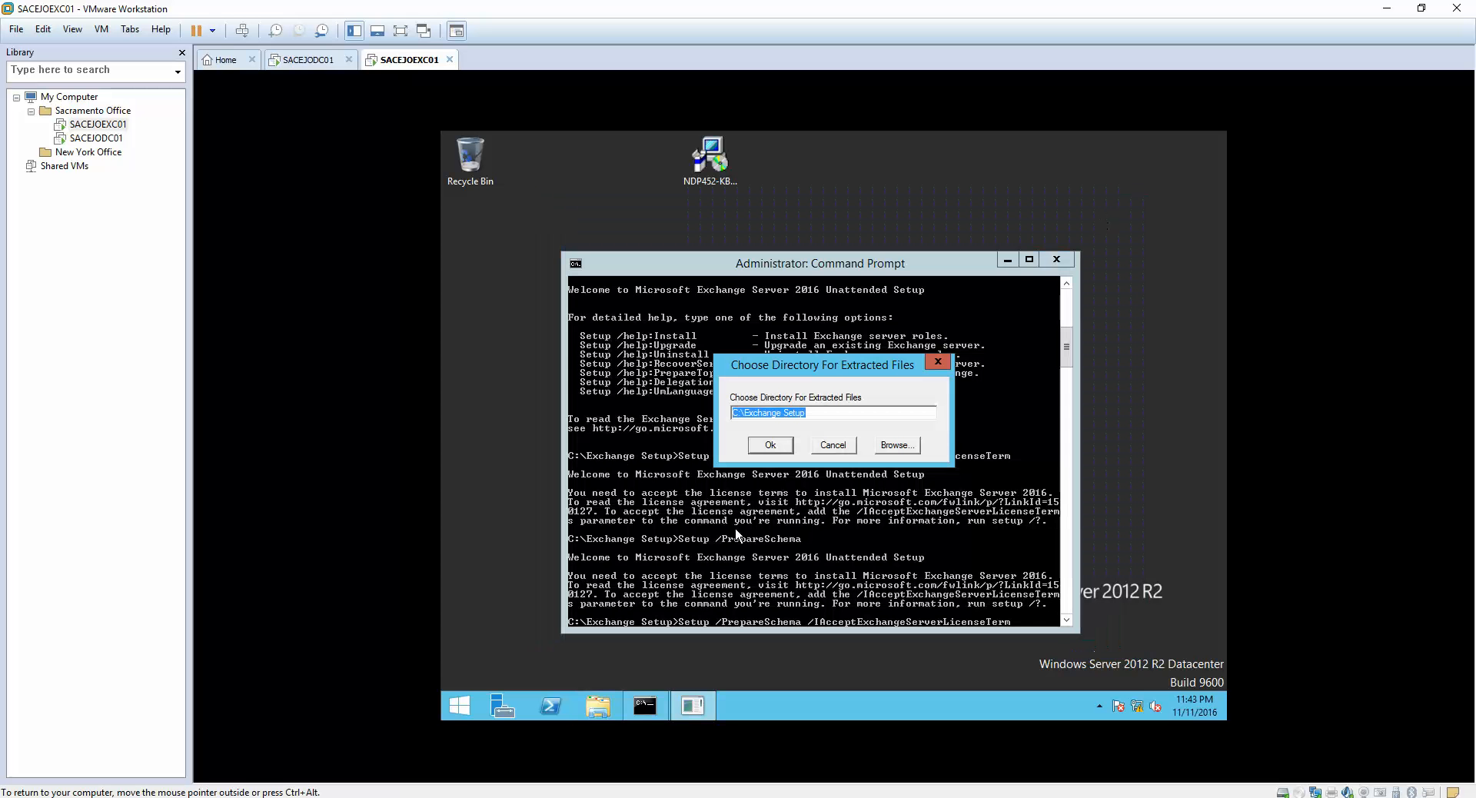
left_click(826, 446)
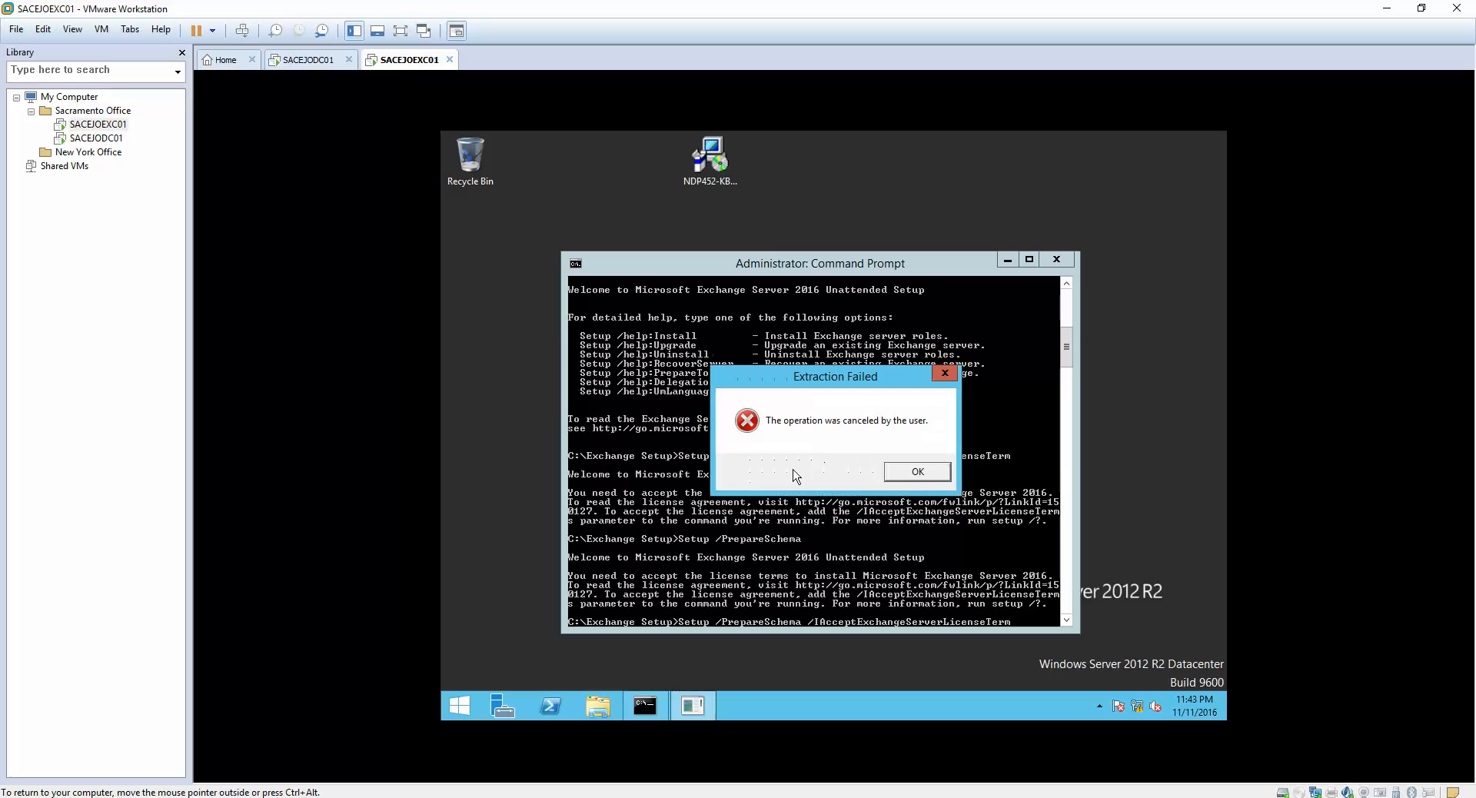
left_click(917, 472)
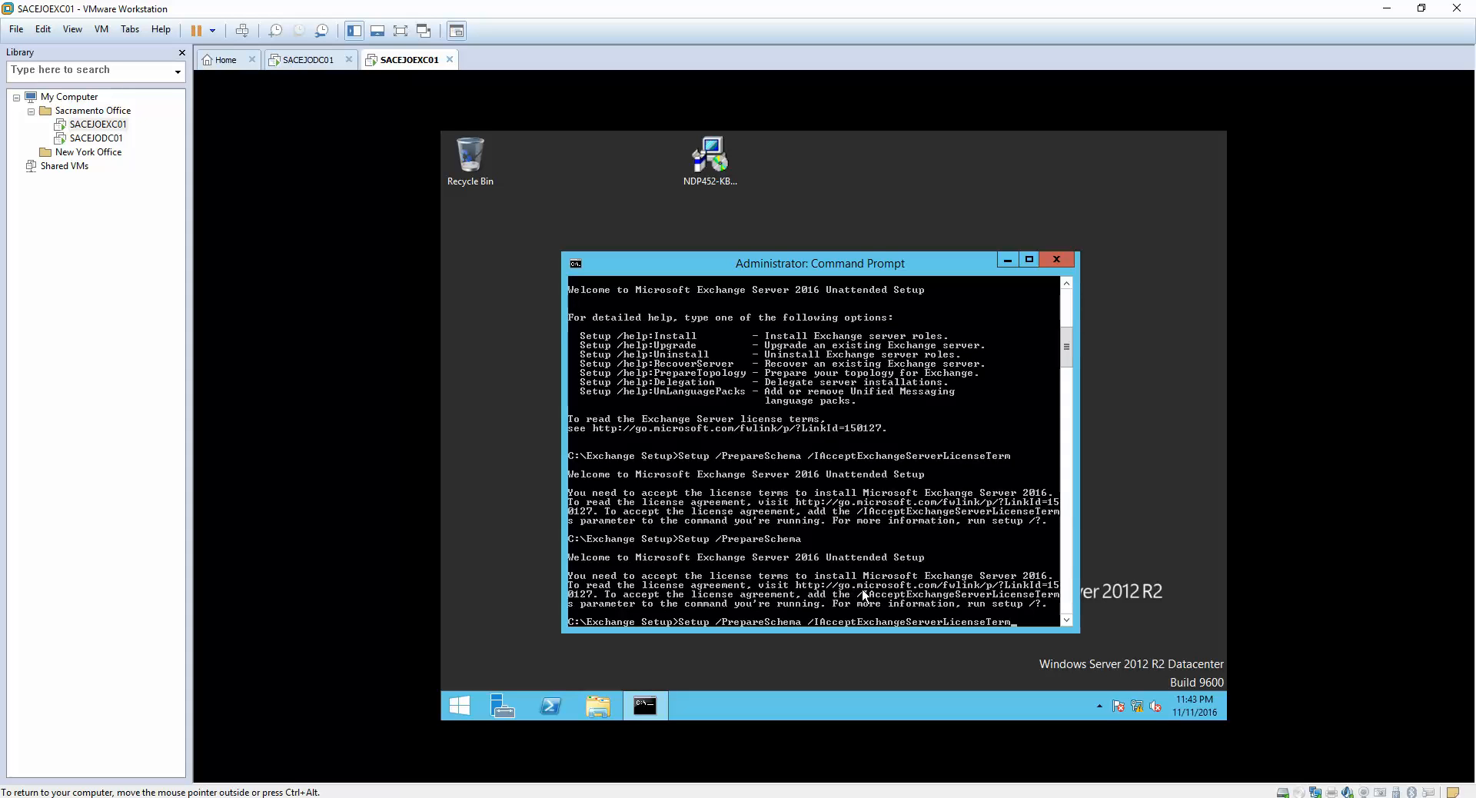
- Complete the pending command's license switch as /IAcceptExchangeServerLicenseTerms
type("s")
key("BackSpace")
type("s")
- Mark and copy the command line "Setup /PrepareSchema /IAcceptExchangeServerLicenseTerms" from the command prompt
right_click(1023, 626)
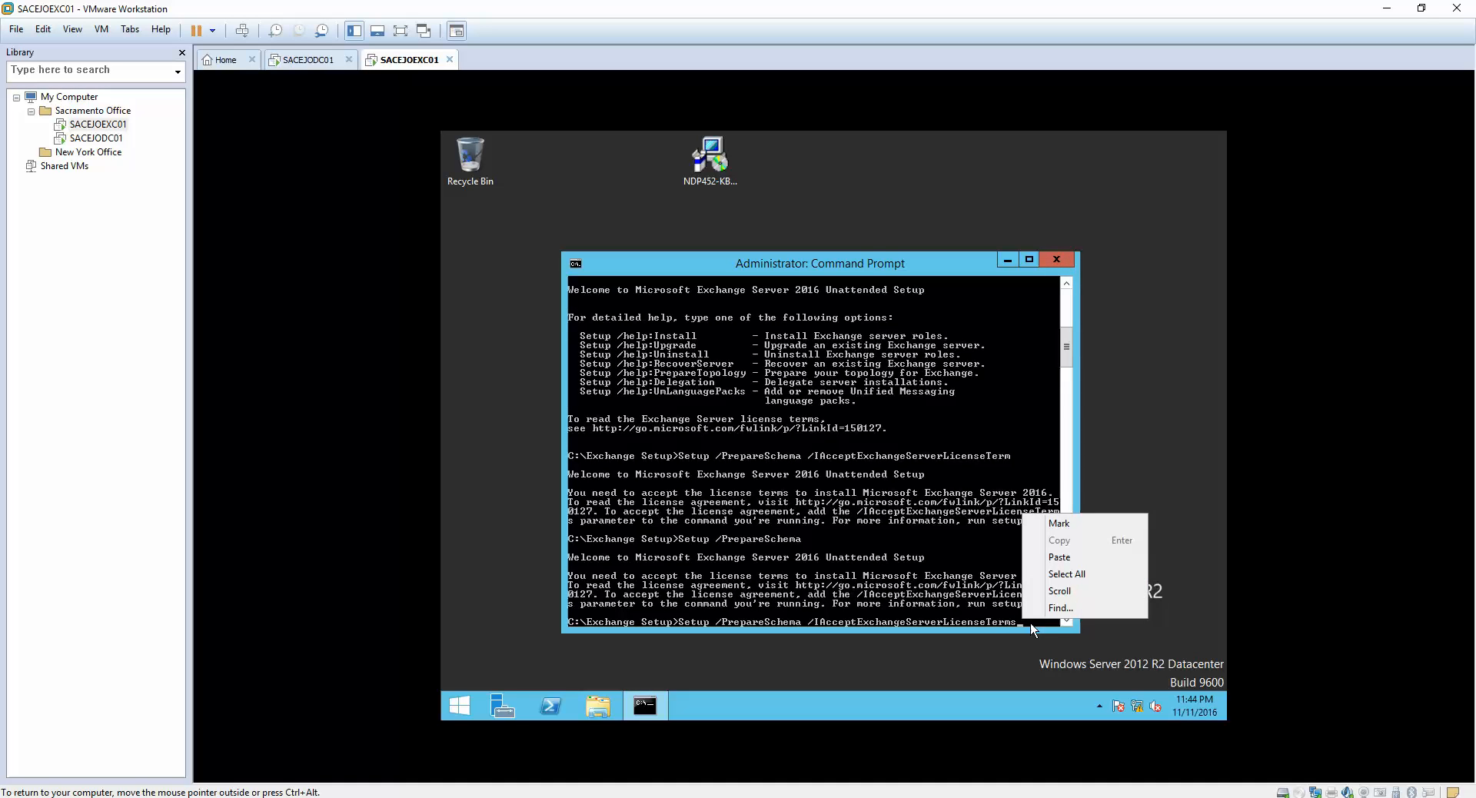
left_click(1060, 522)
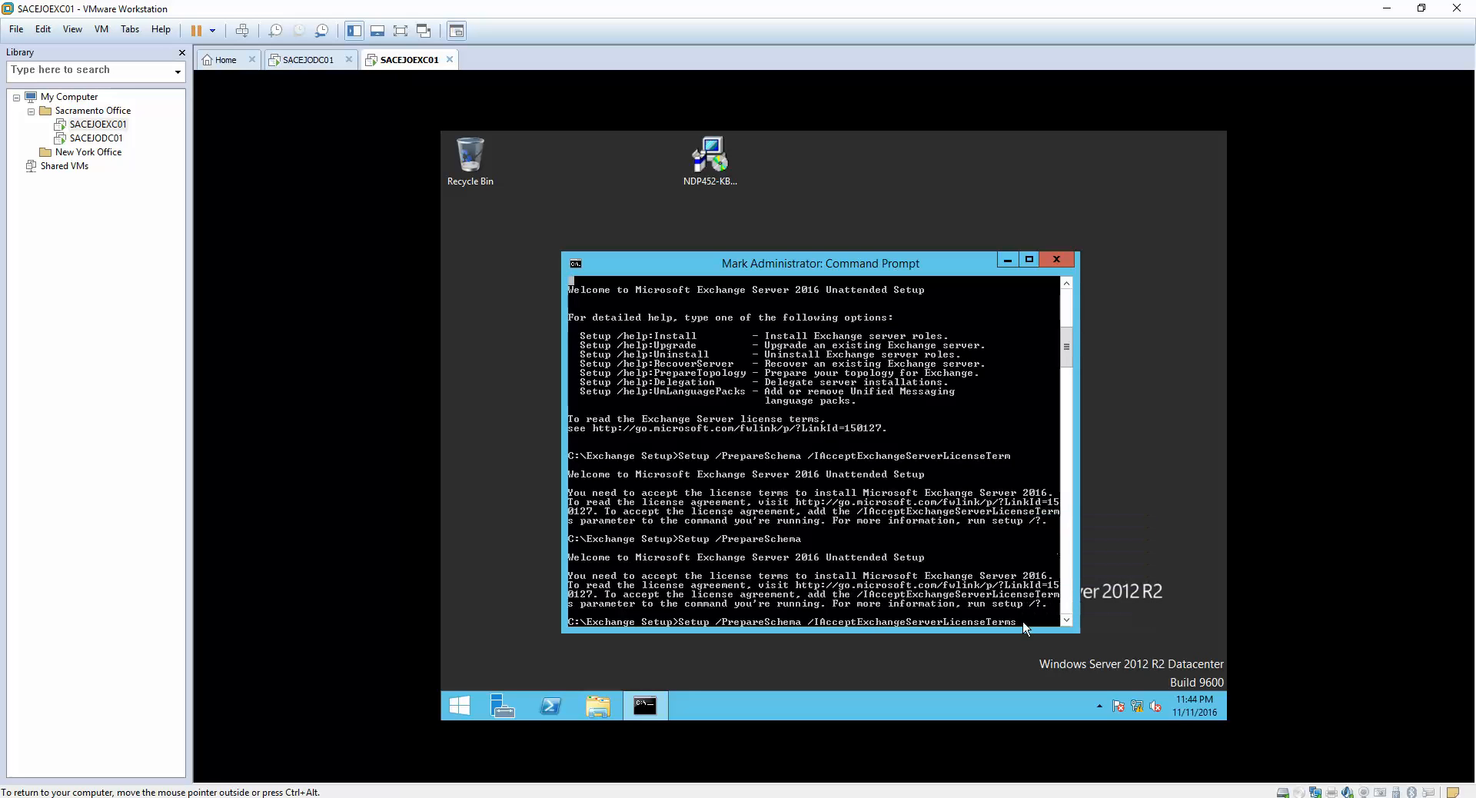
left_click_drag(1023, 625, 682, 524)
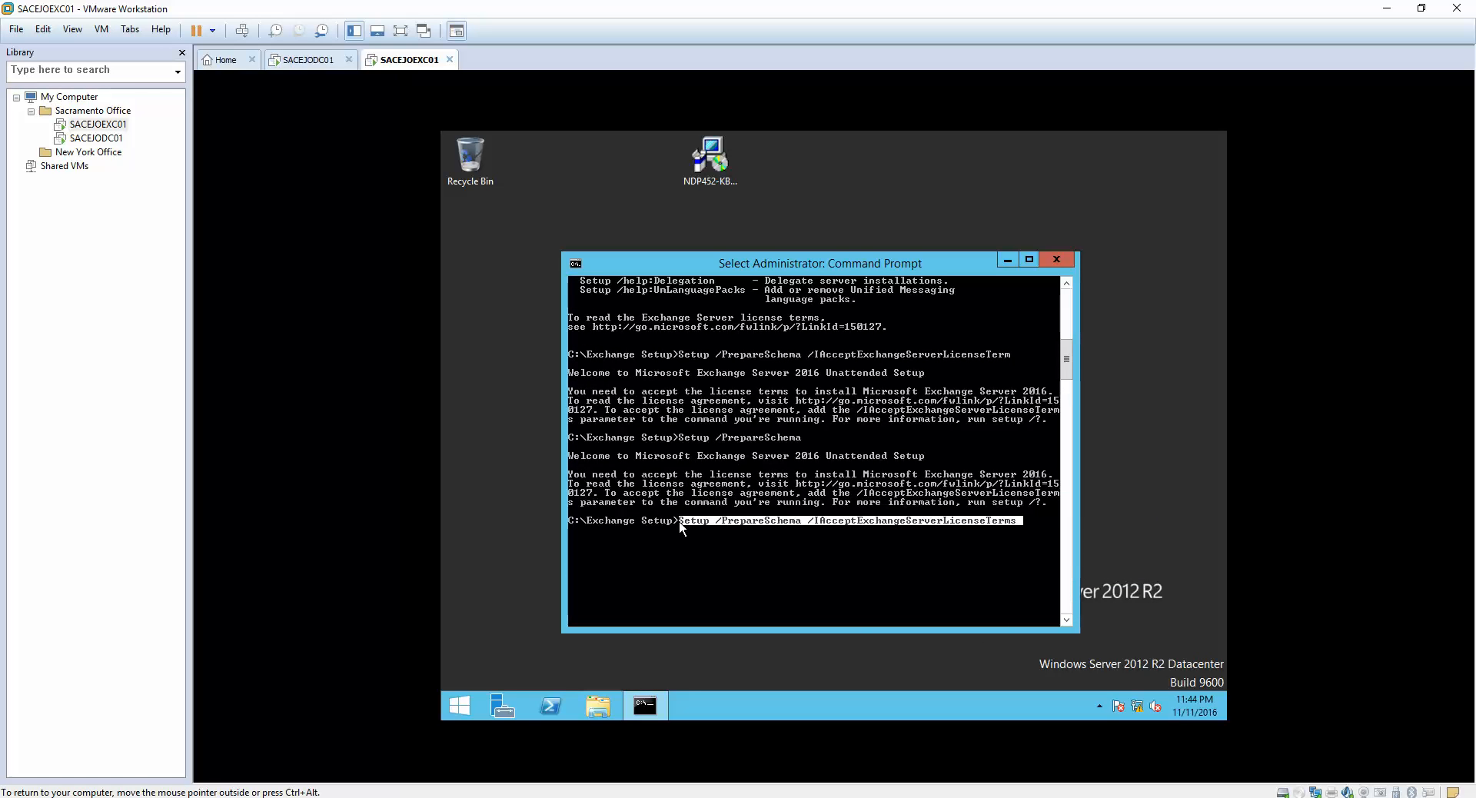
key("Return")
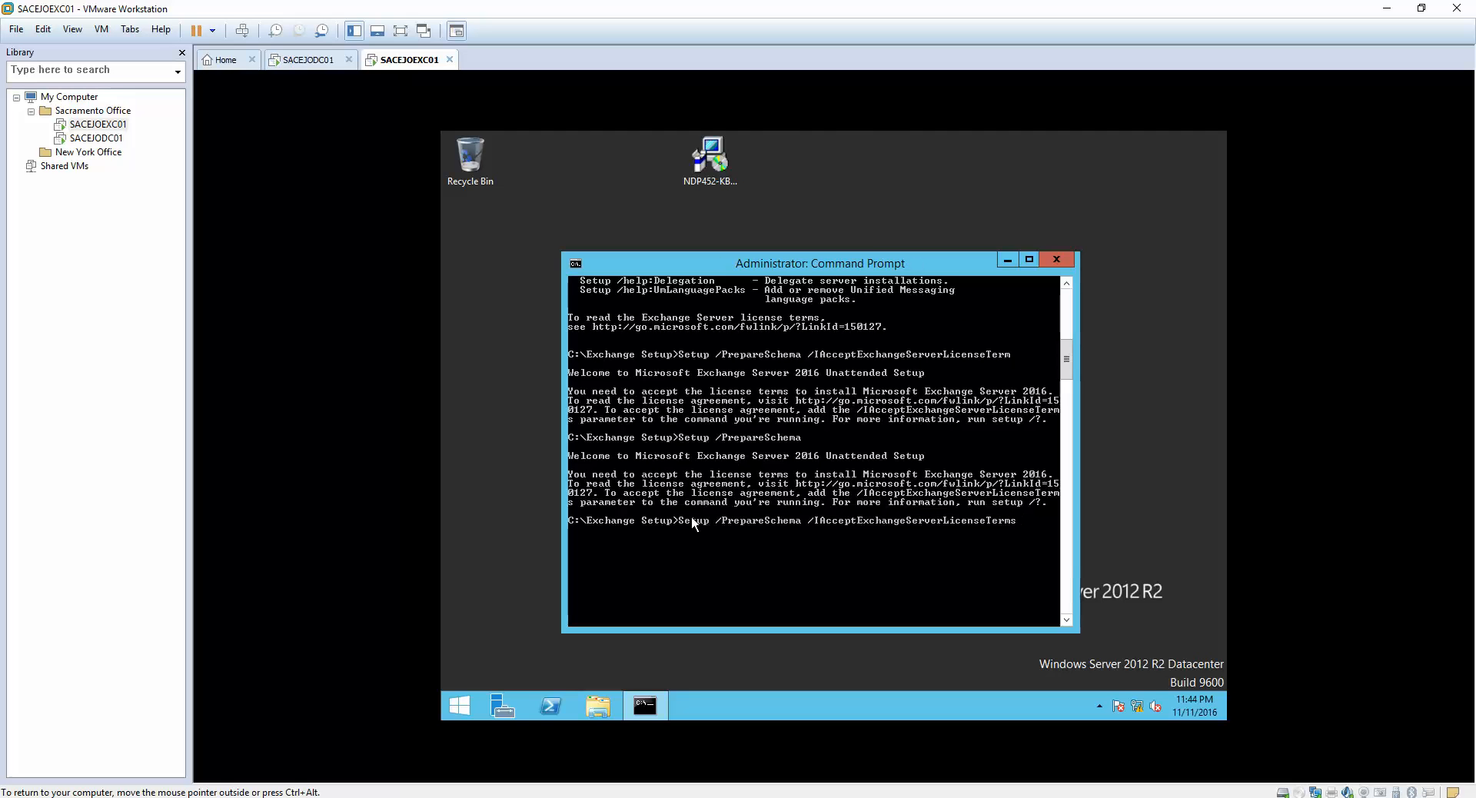
- Close the command prompt and the File Explorer window showing Local Disk (C:)
left_click(1055, 261)
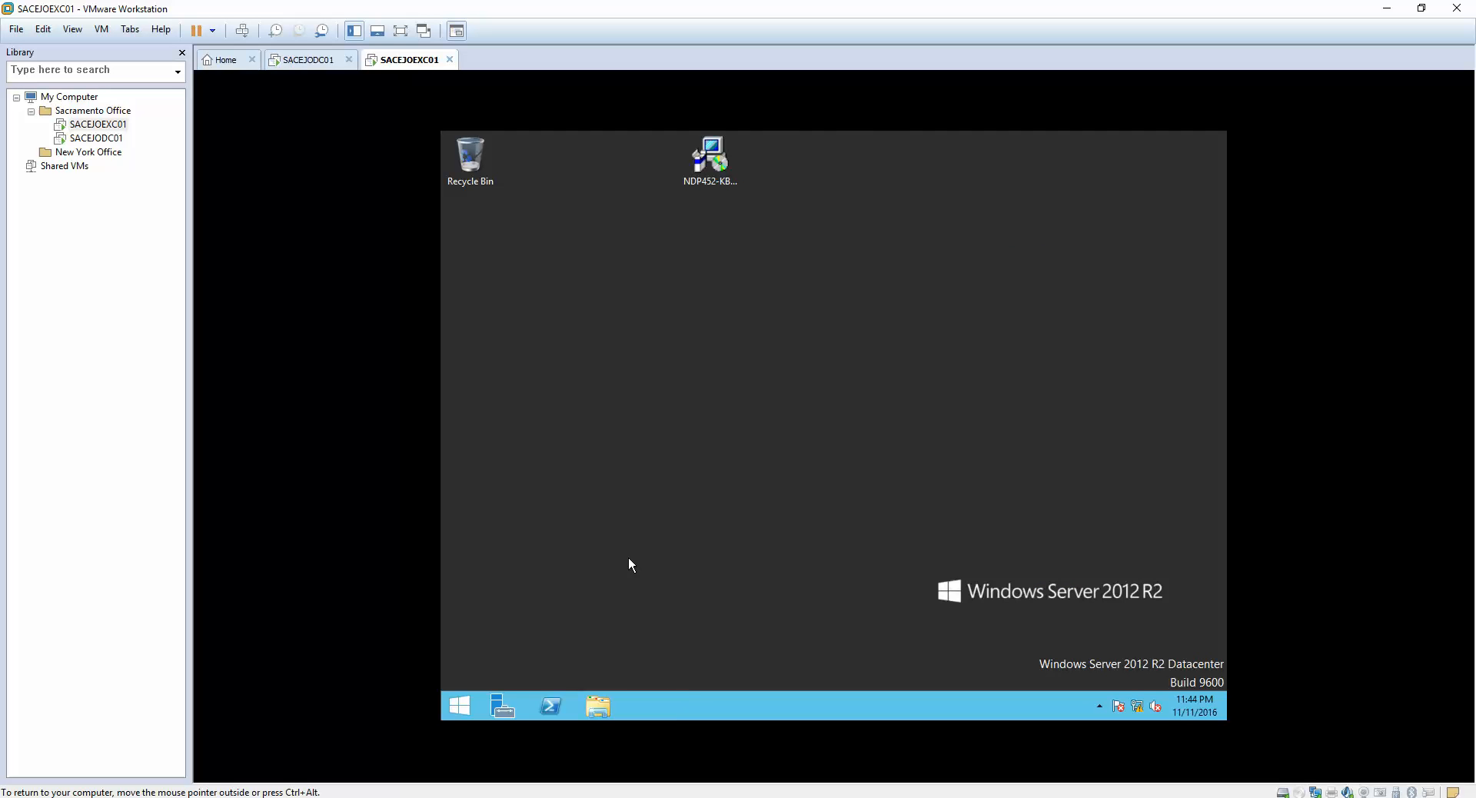
left_click(591, 708)
double_click(763, 453)
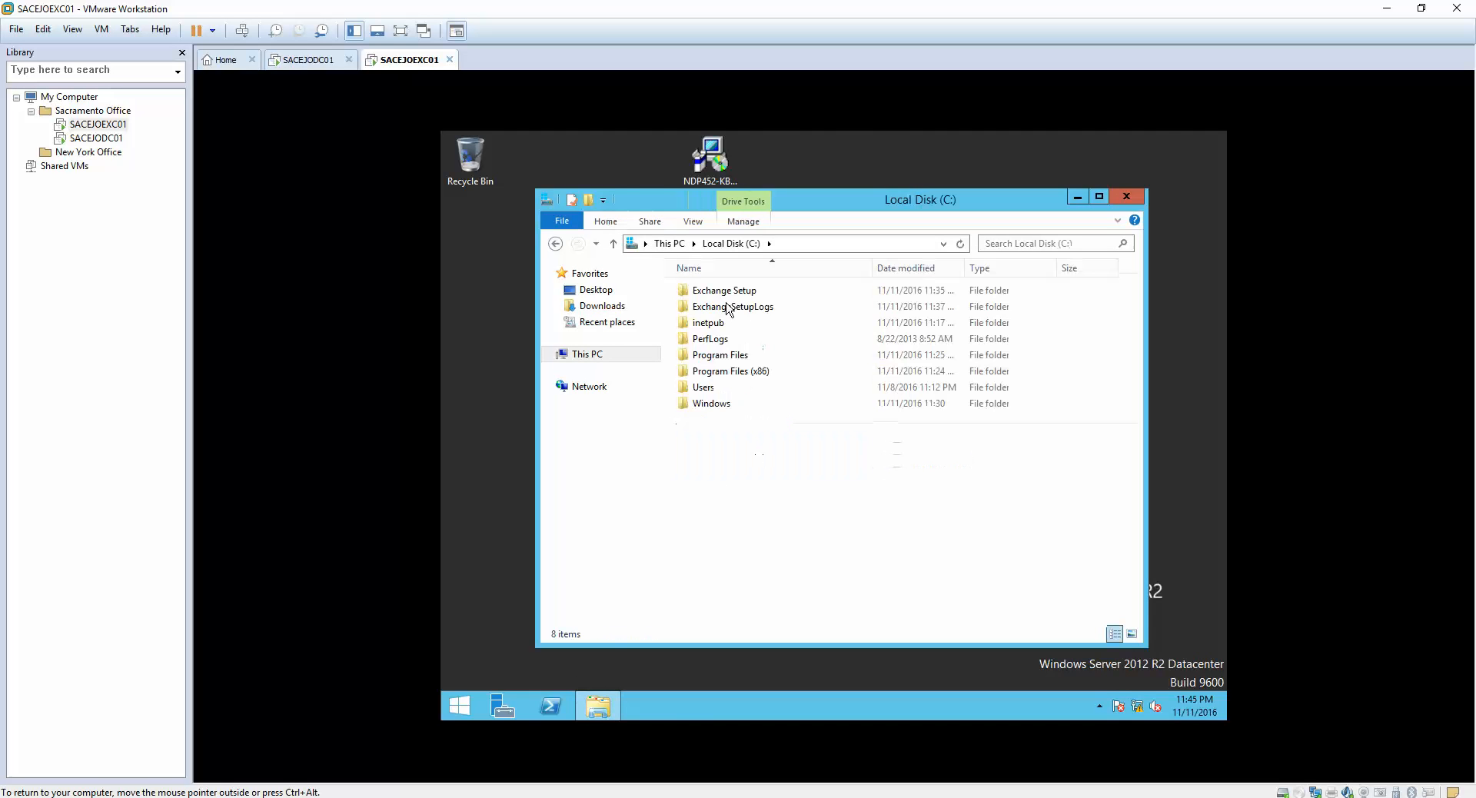
double_click(723, 293)
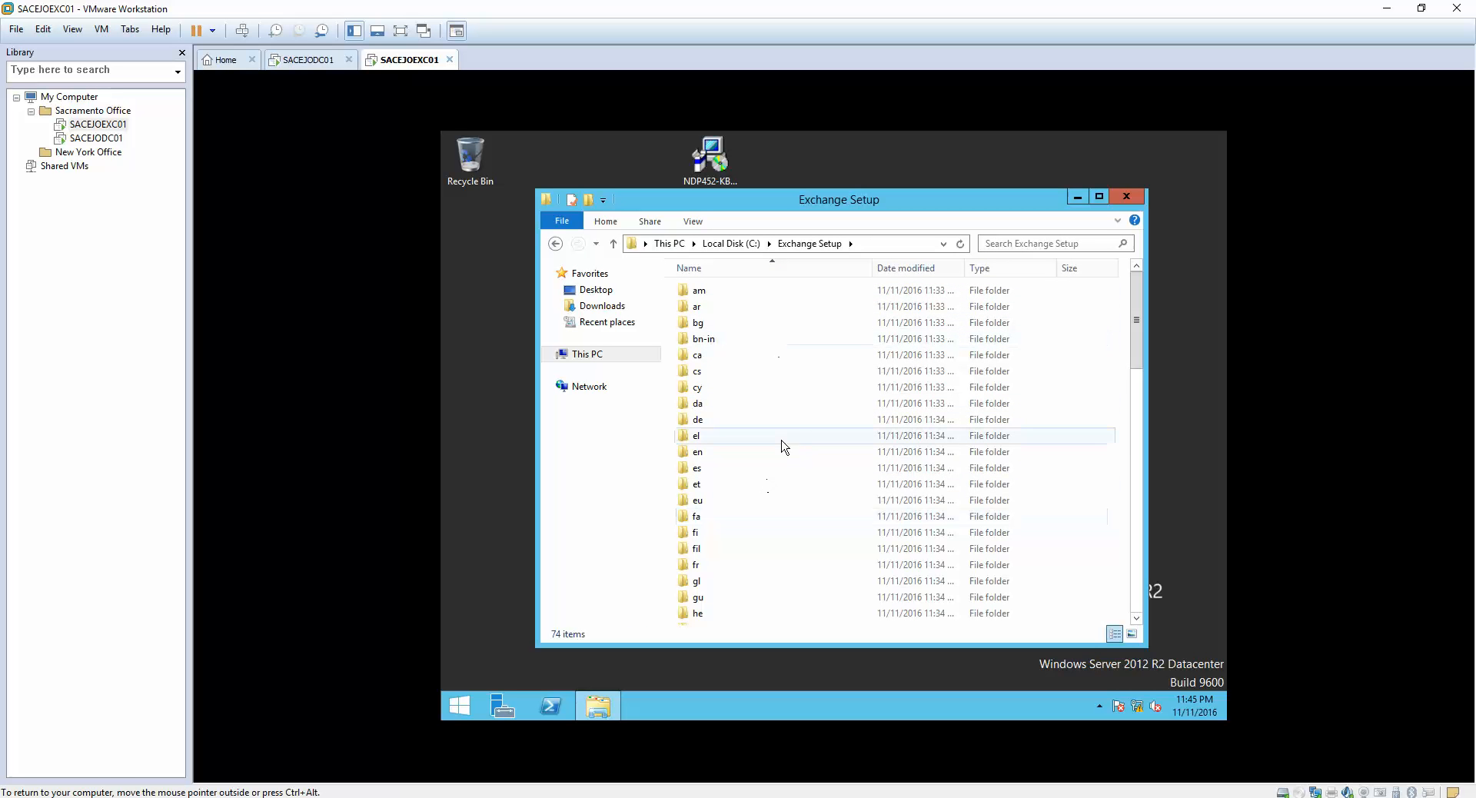
left_click(555, 243)
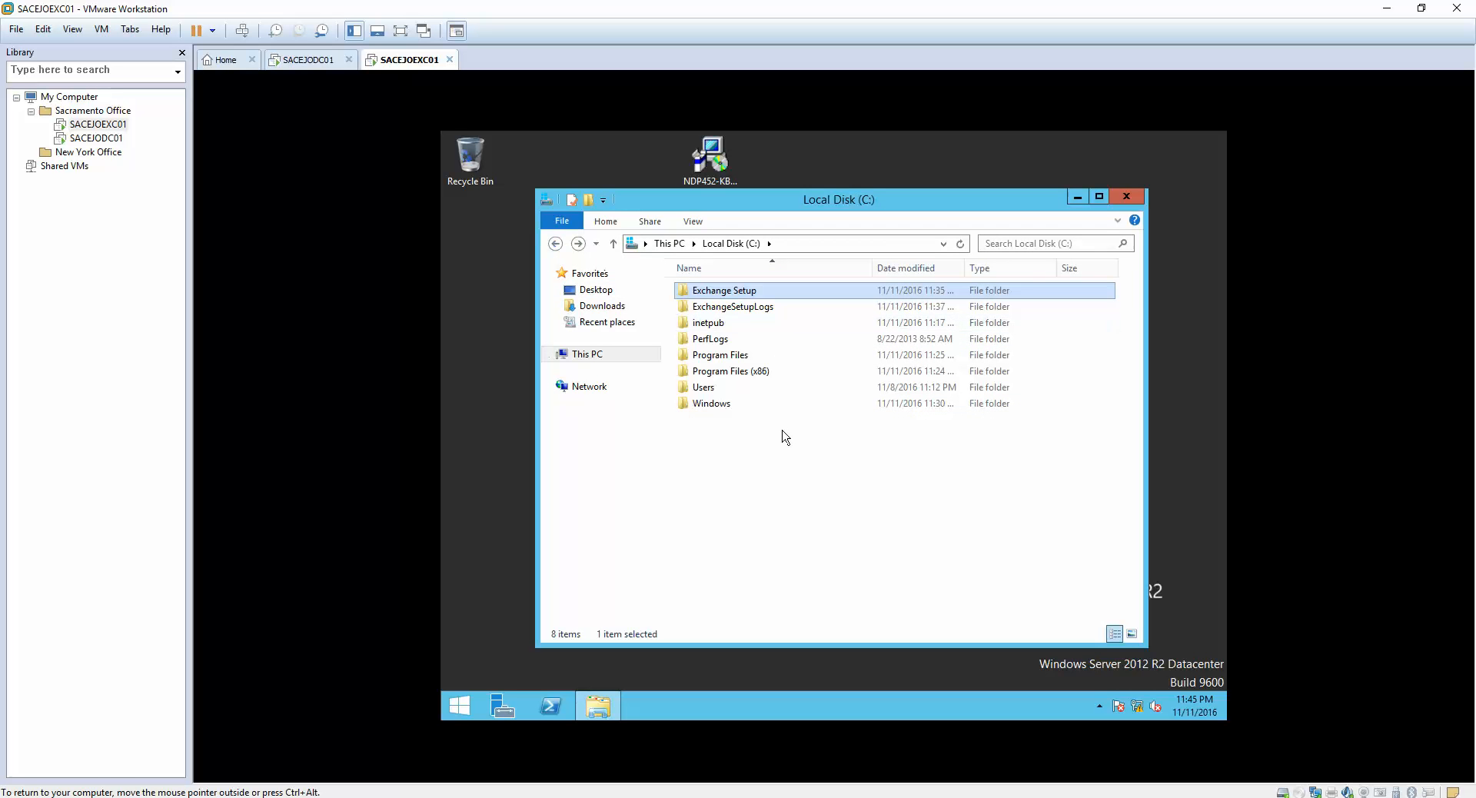
left_click(1126, 196)
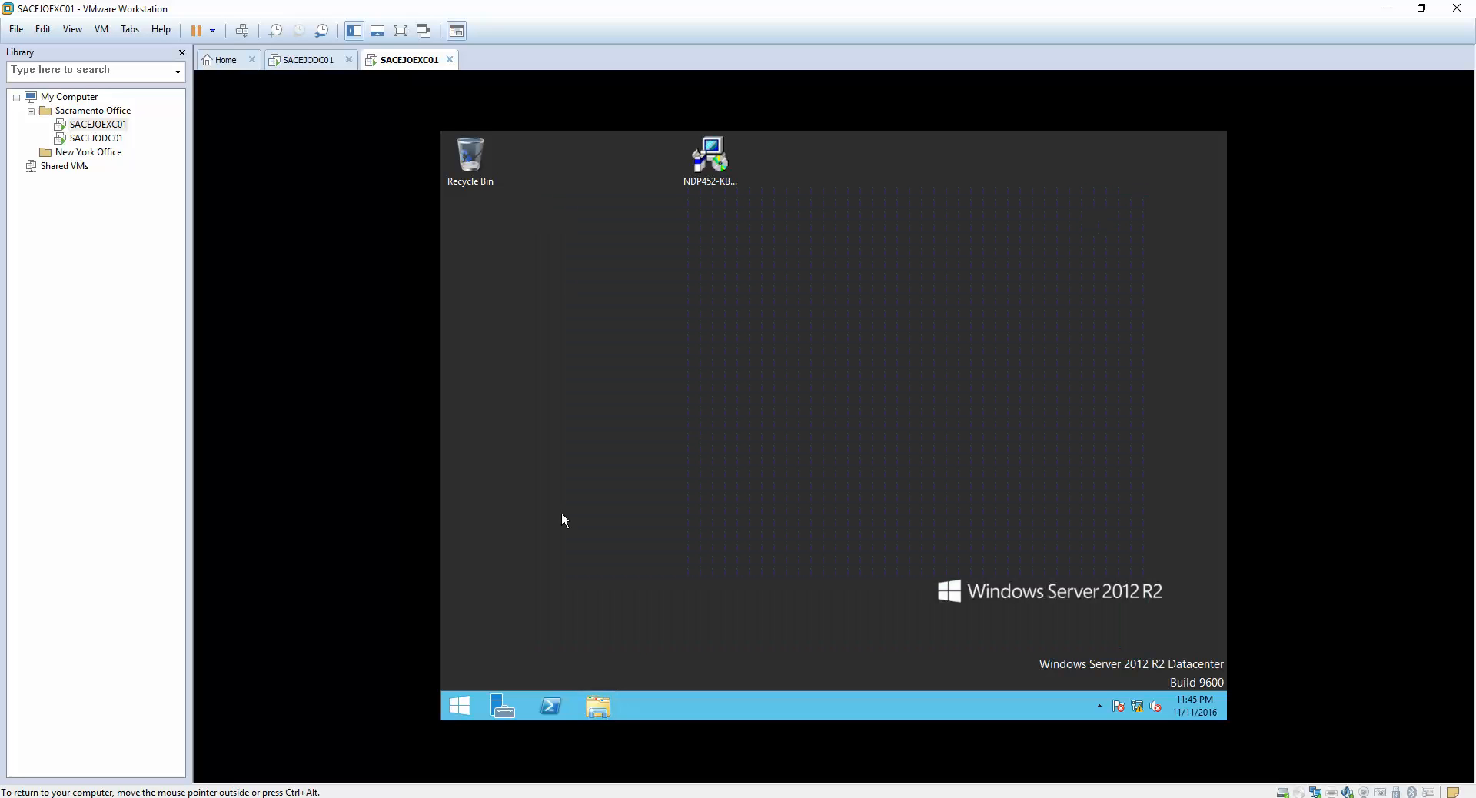
- Search the Start screen for cmd and open a Command Prompt
left_click(462, 705)
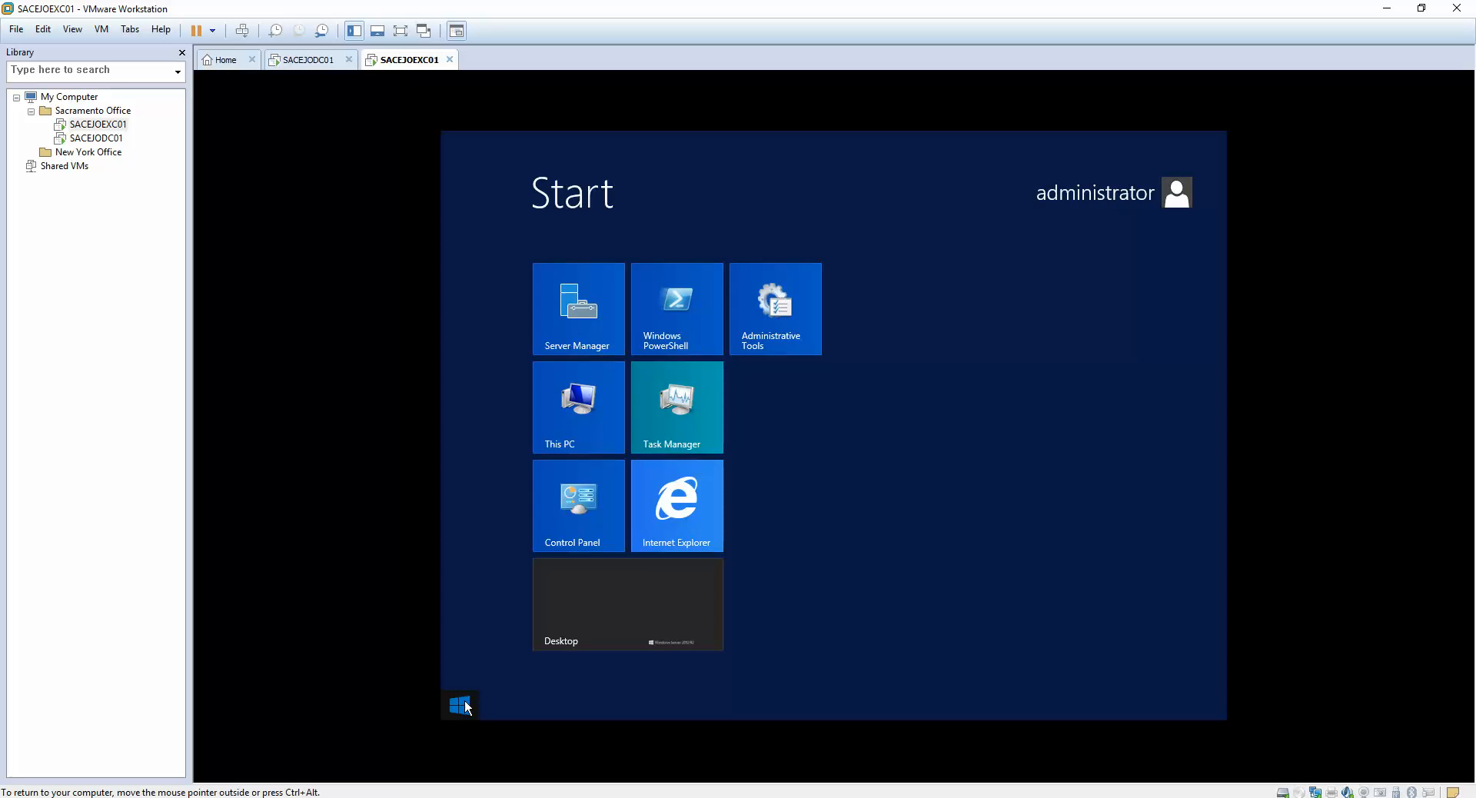
type("cmd")
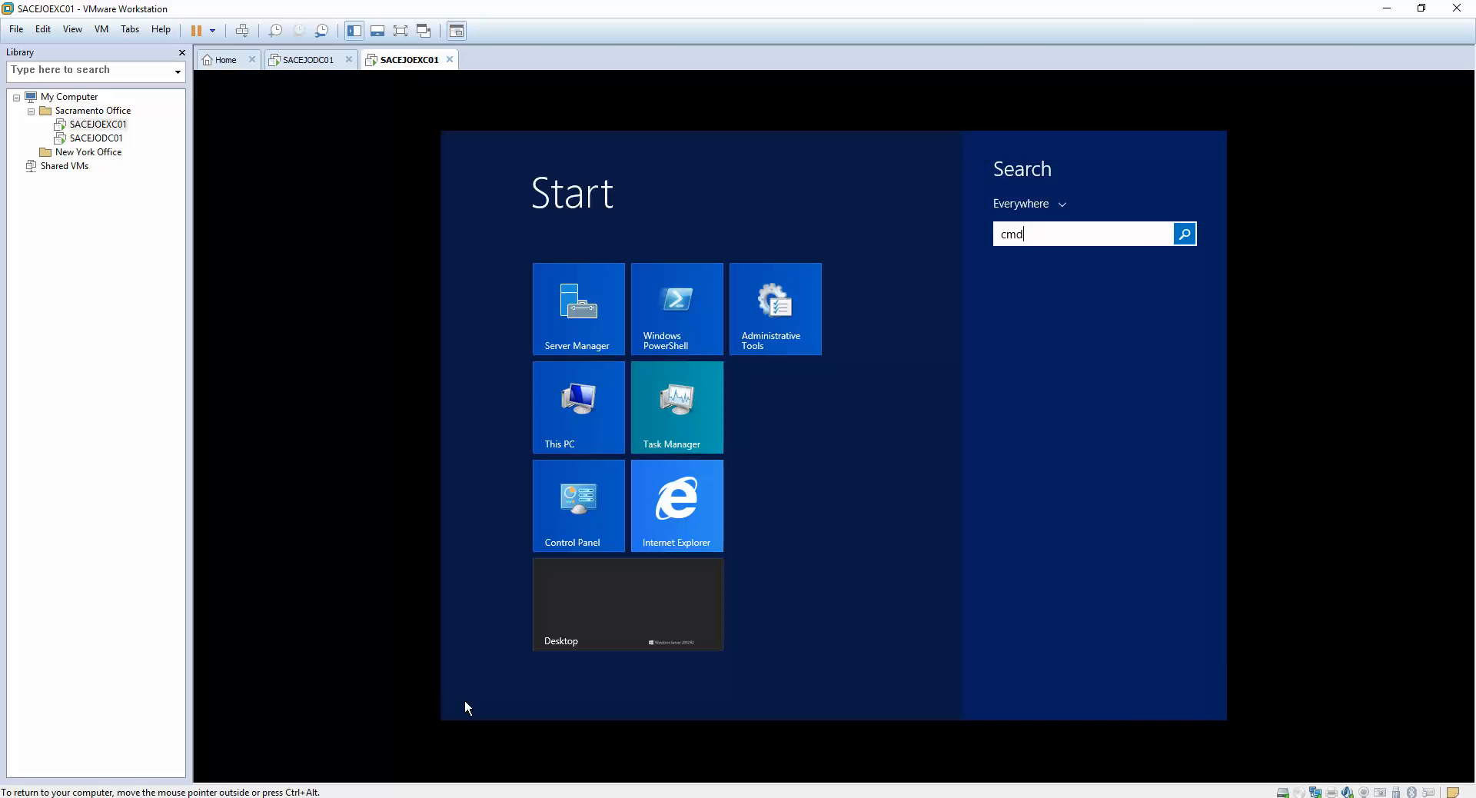
key("Return")
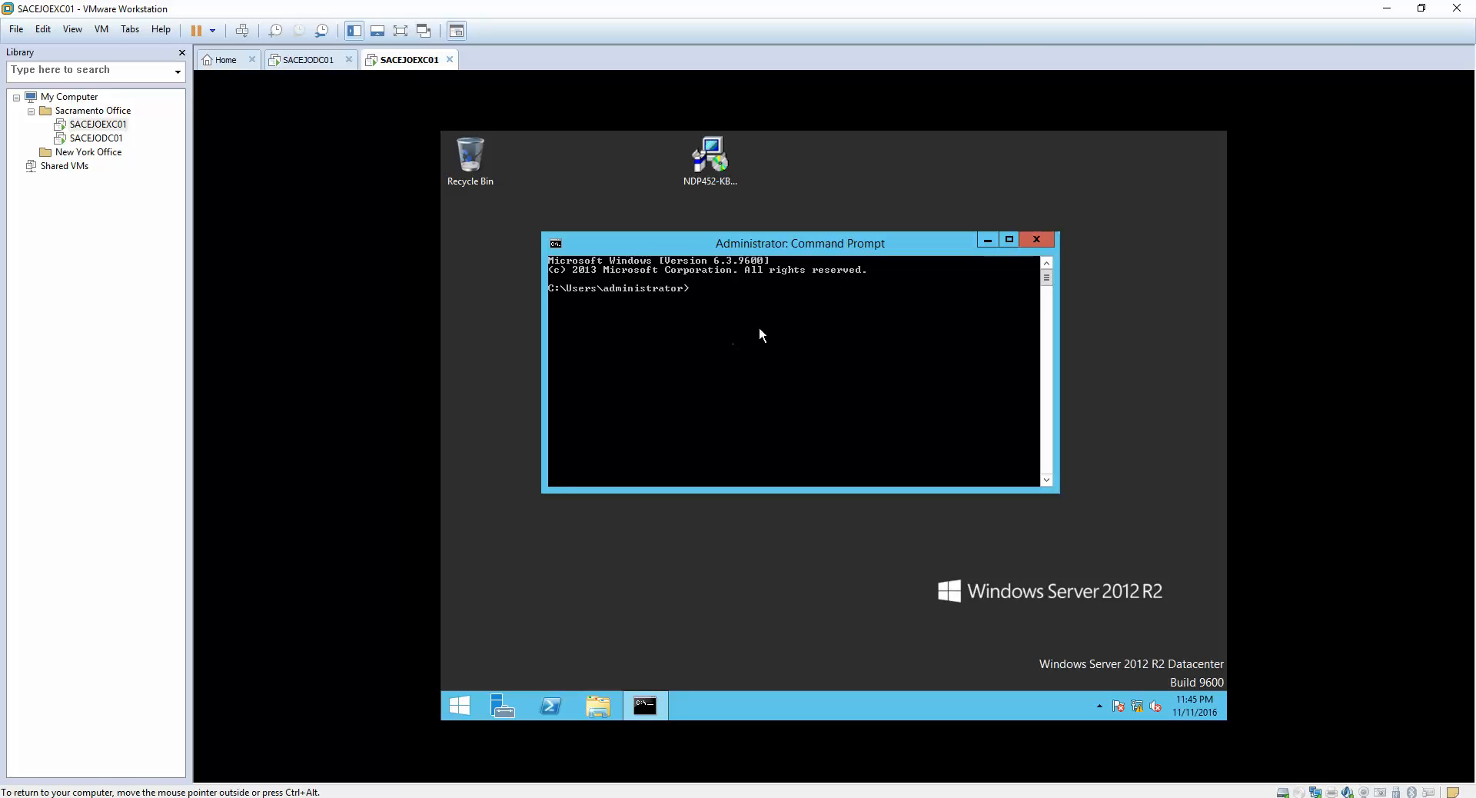
- Change directory to the drive root and then into "Exchange Setup"
type("cd")
type("\\")
key("Return")
type("cd \"Exchange Setup\"")
key("Return")
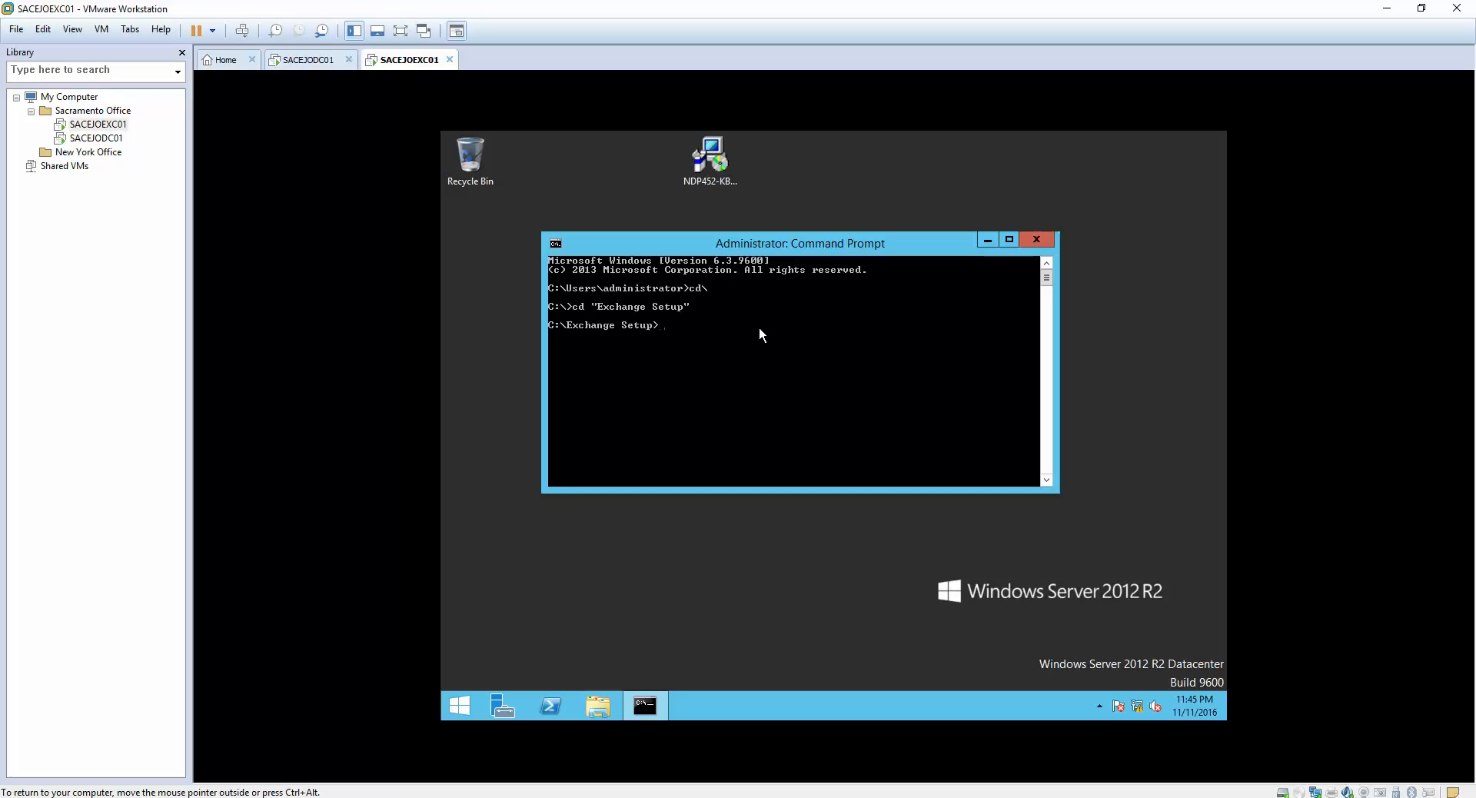
- Paste and run Setup /PrepareSchema /IAcceptExchangeServerLicenseTerms to extend the Active Directory schema
right_click(759, 326)
left_click(769, 371)
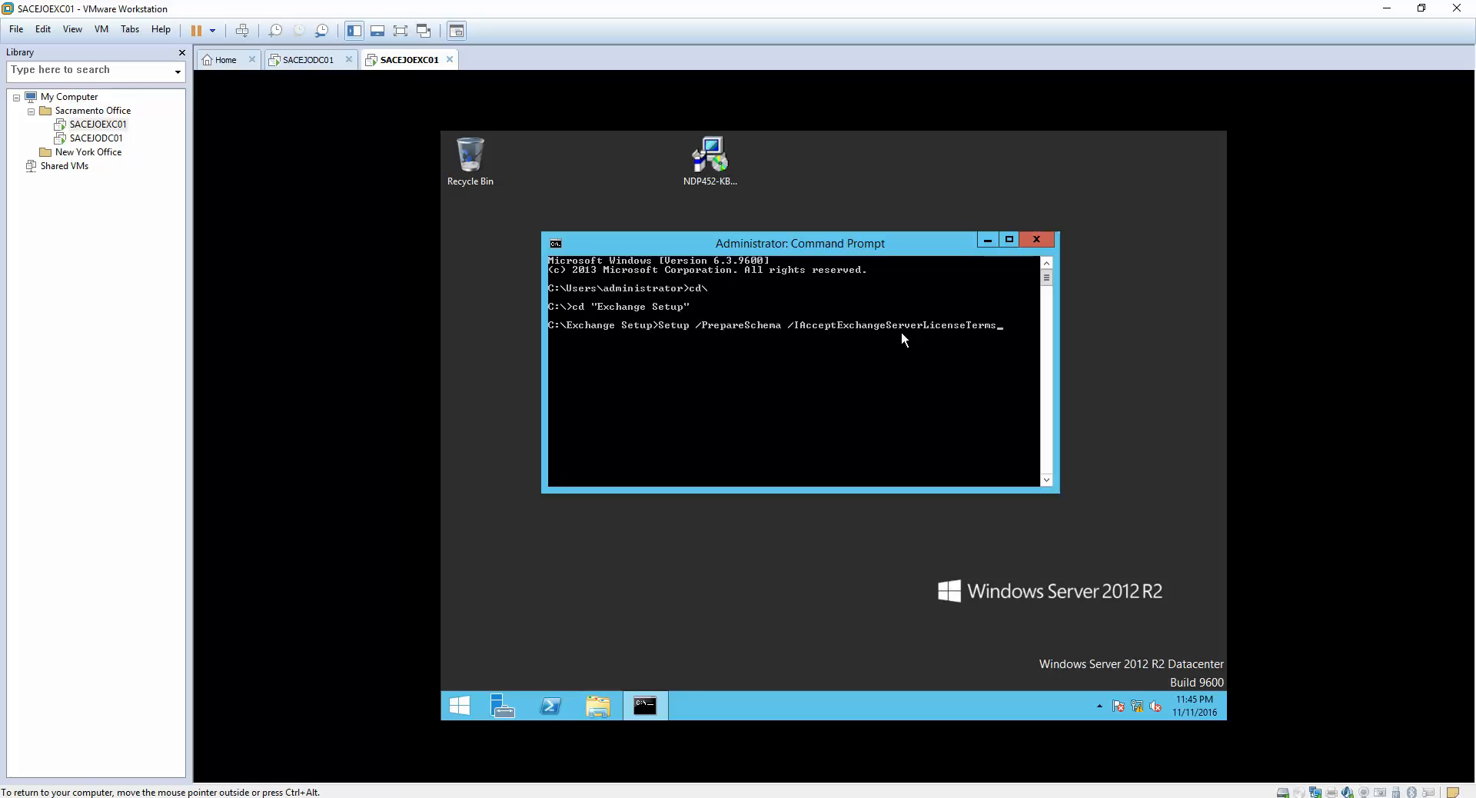
key("Return")
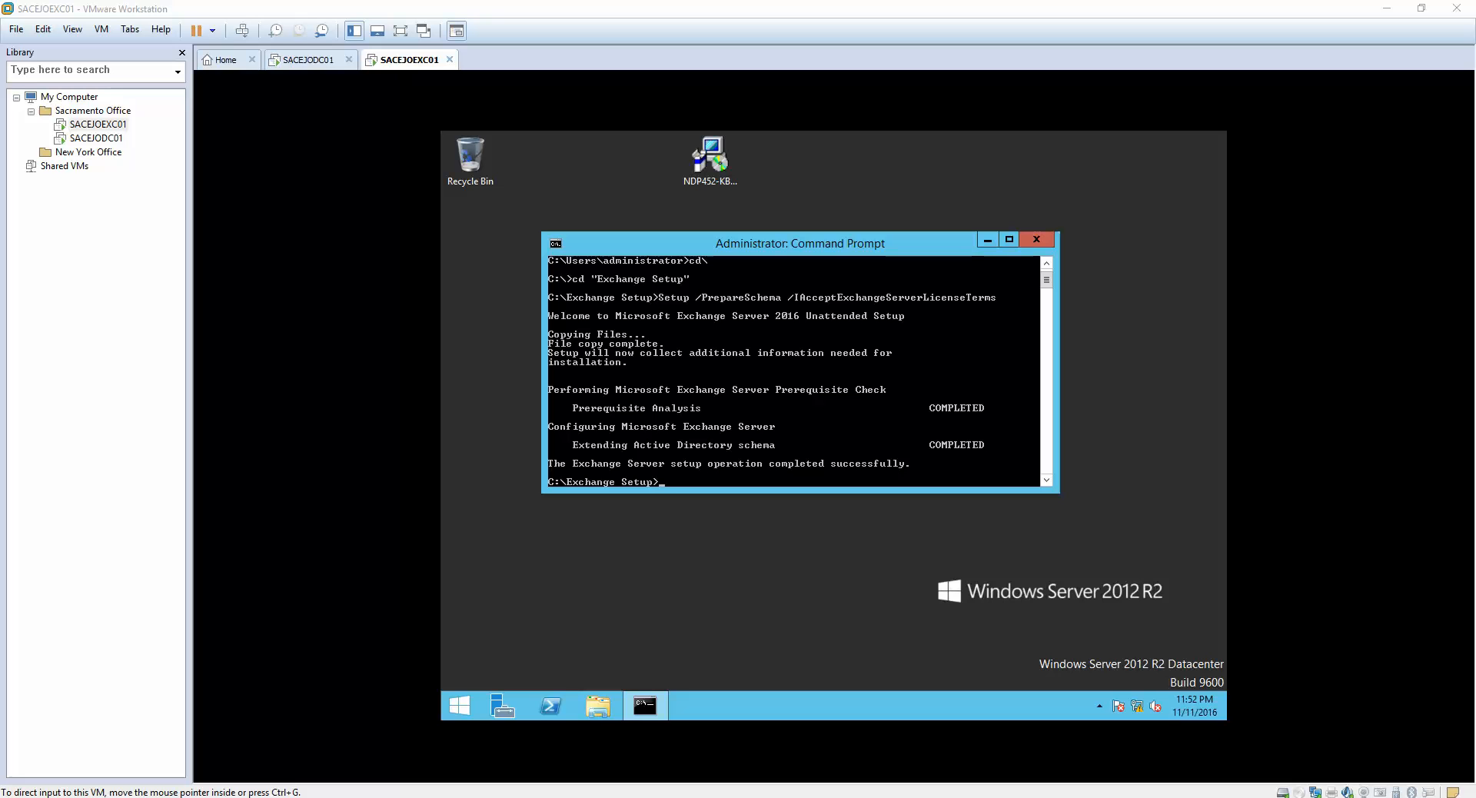
- Recall the previous command, replace /PrepareSchema with /PrepareAD, and run it
left_click(719, 452)
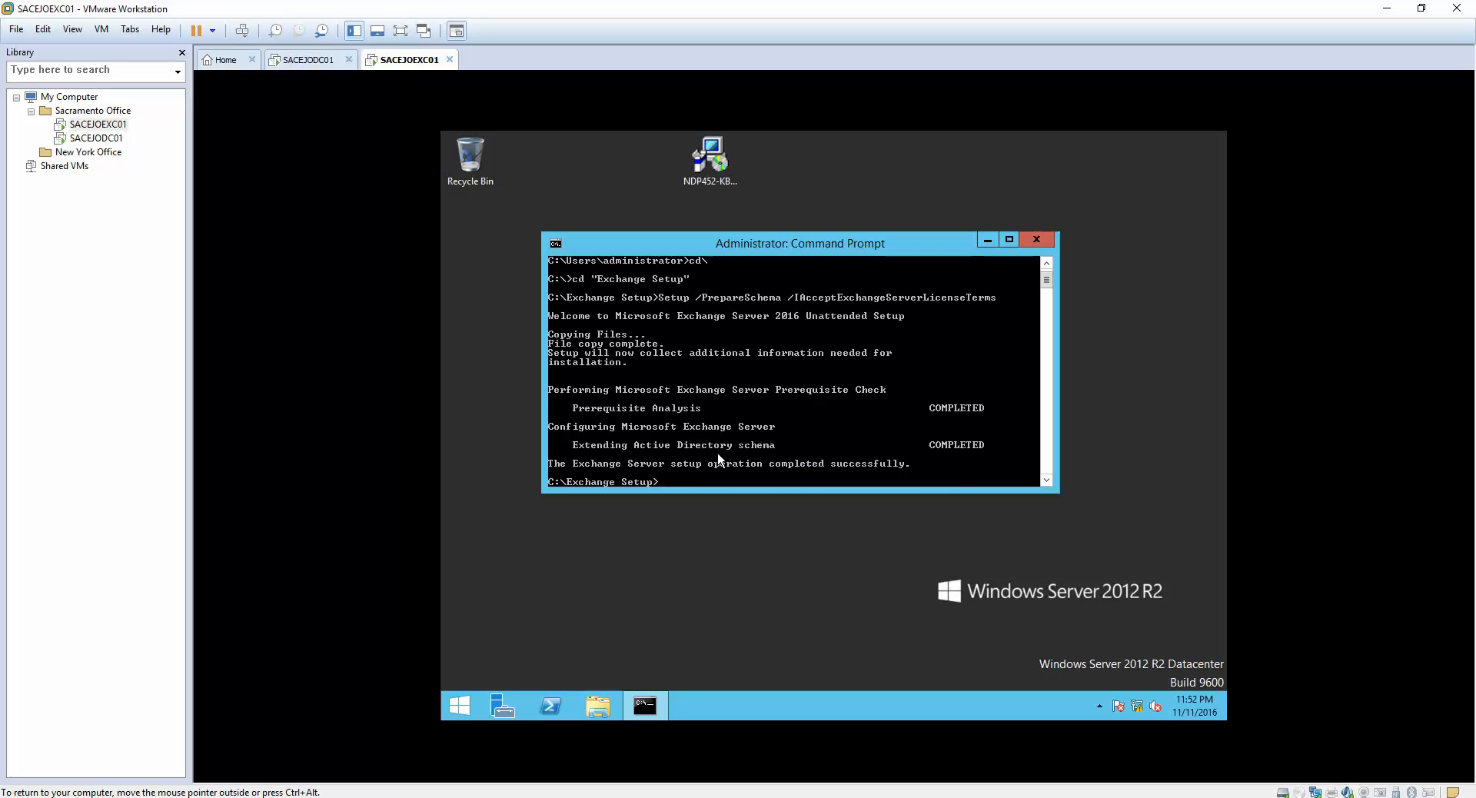
key("Up")
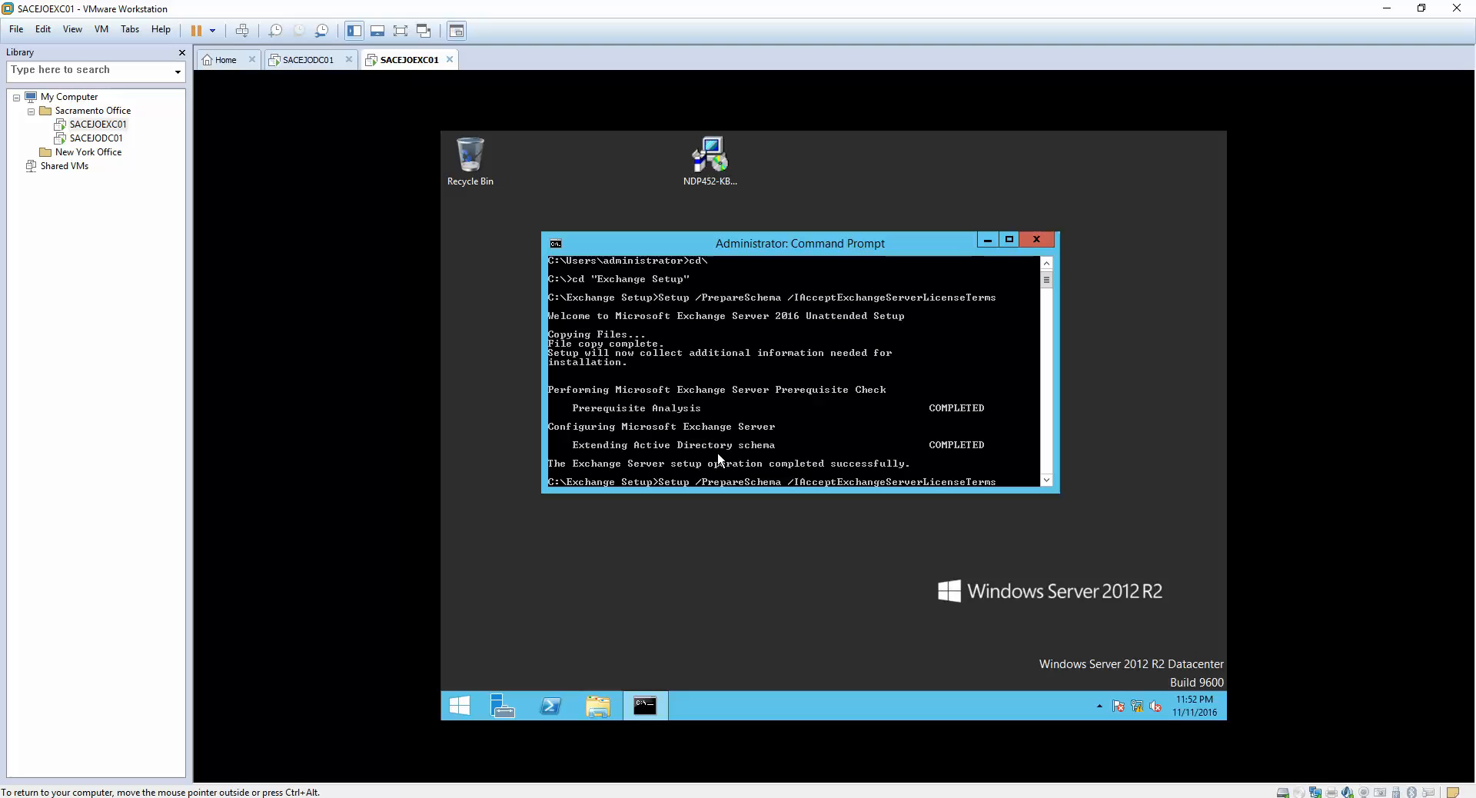
key("BackSpace")
key("BackSpace")
key("BackSpace")
key("BackSpace")
key("BackSpace")
key("BackSpace")
key("BackSpace")
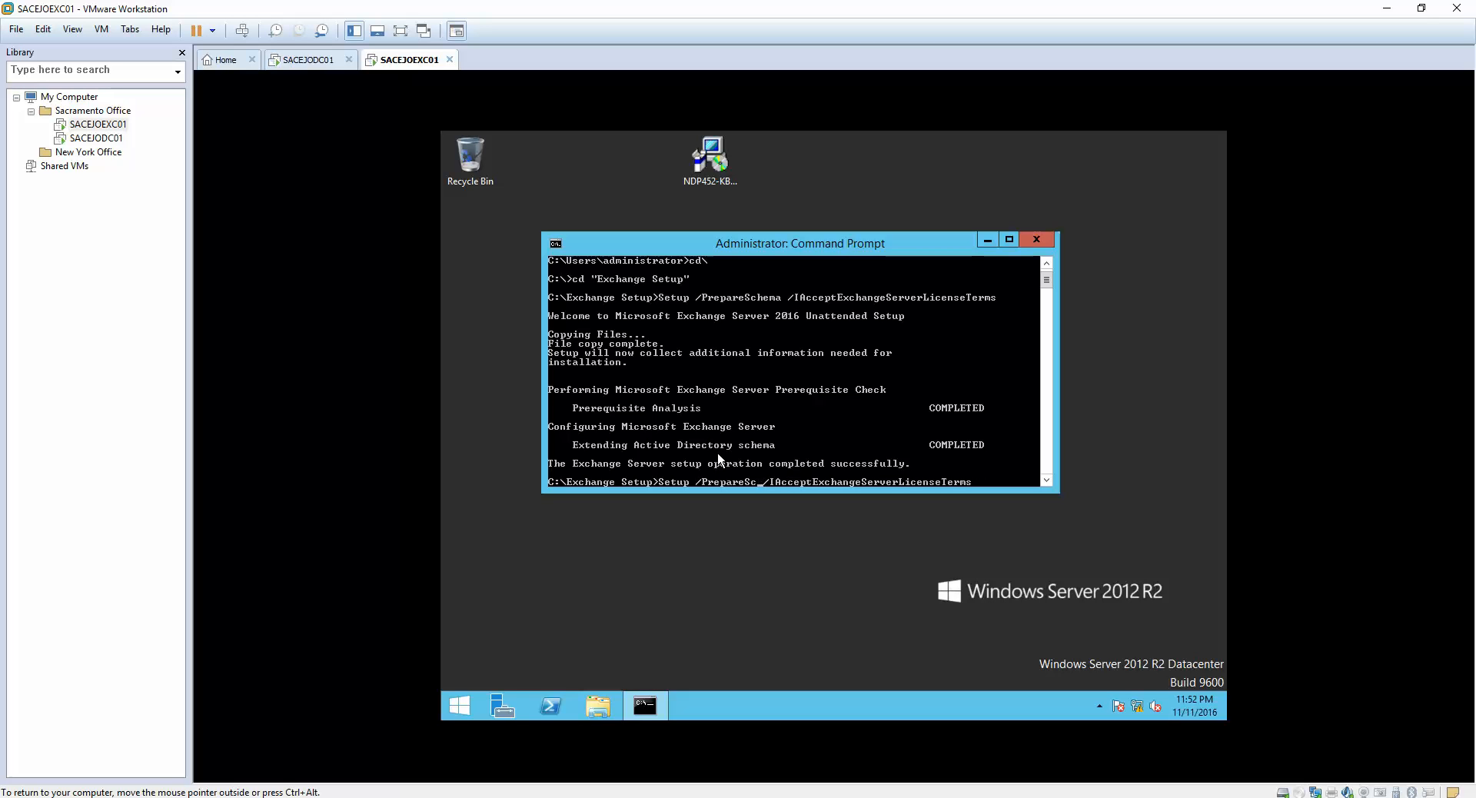
type("eAD")
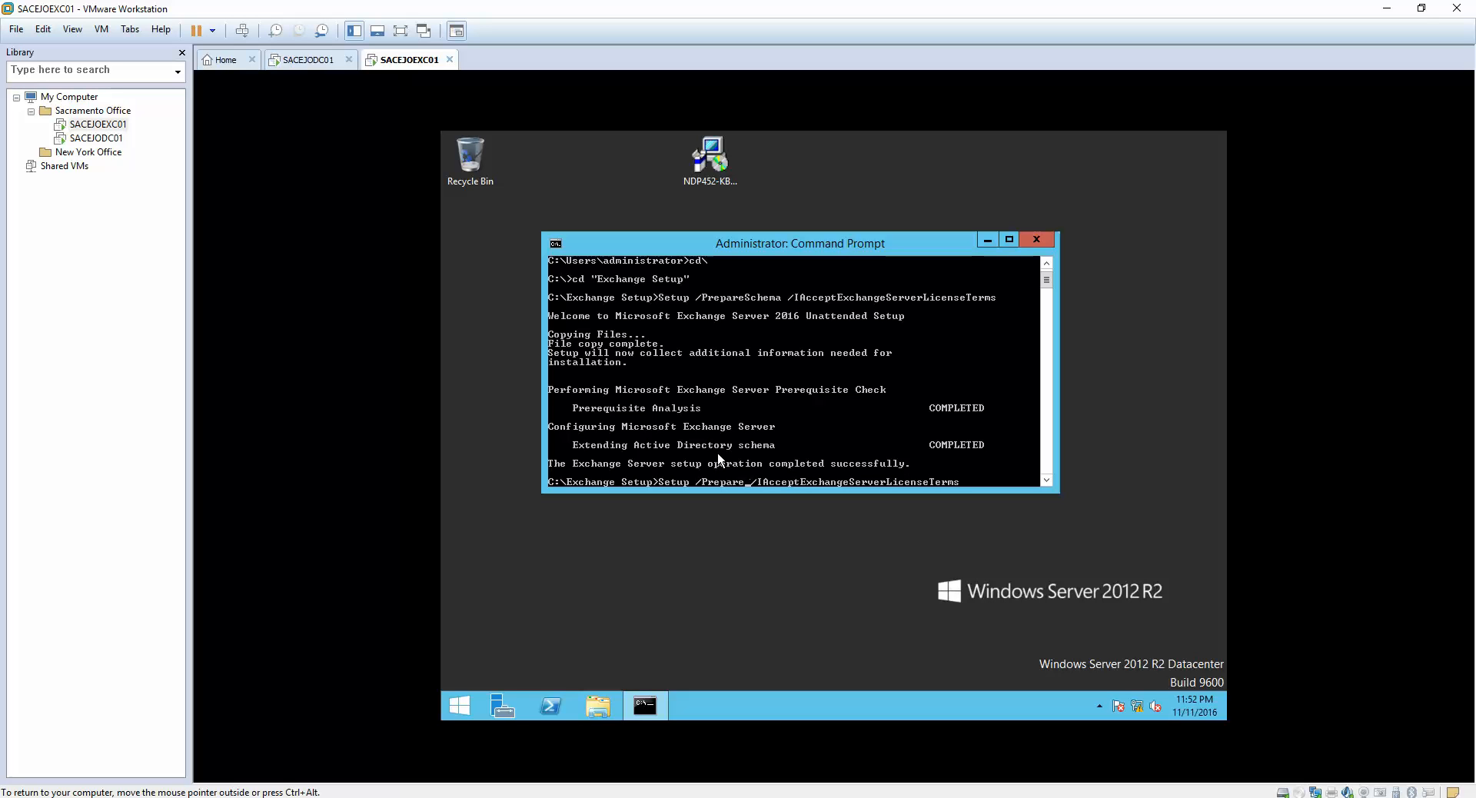
key("Return")
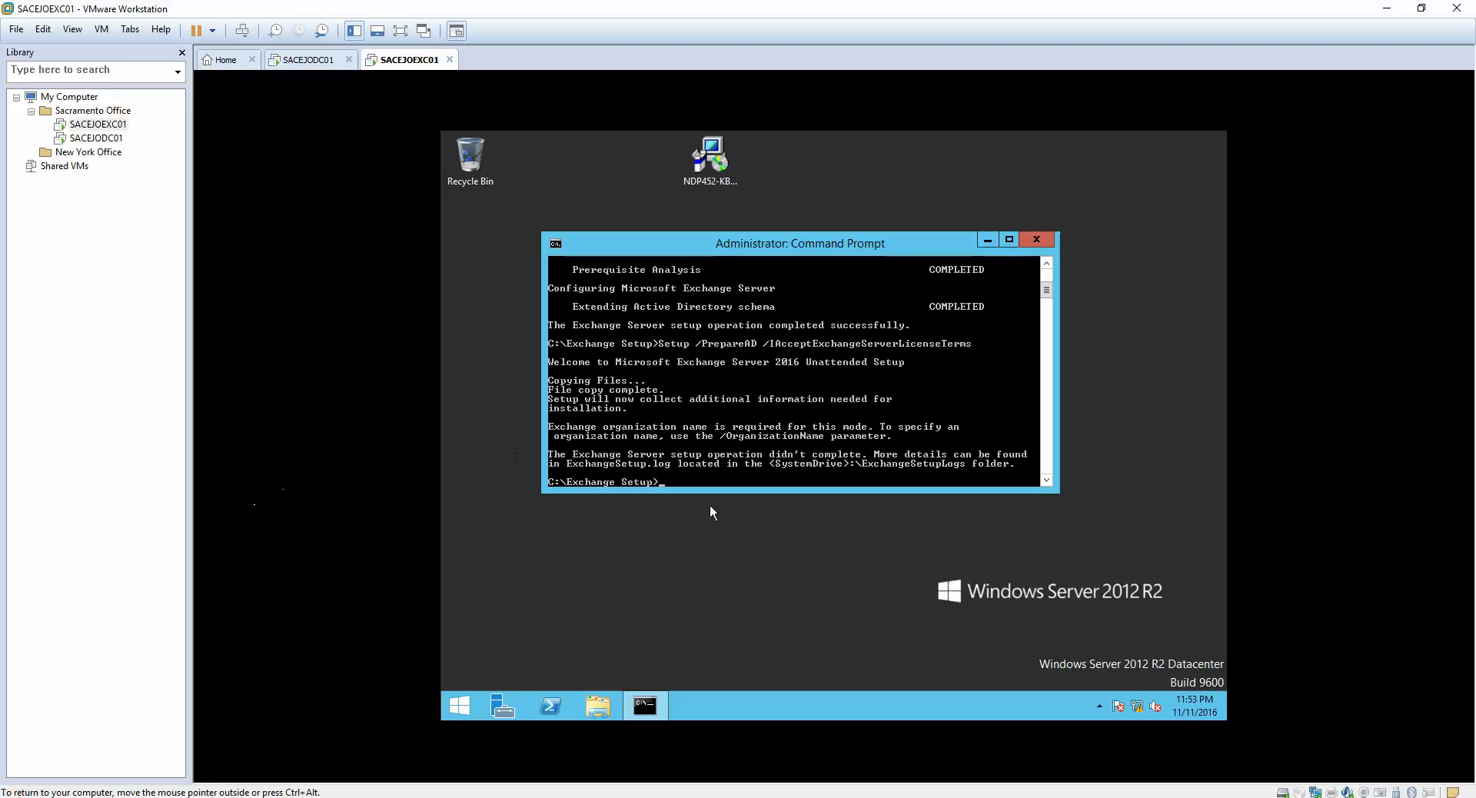
- Recall the PrepareAD command and insert an /OrganizationName switch before the license-terms switch
key("Up")
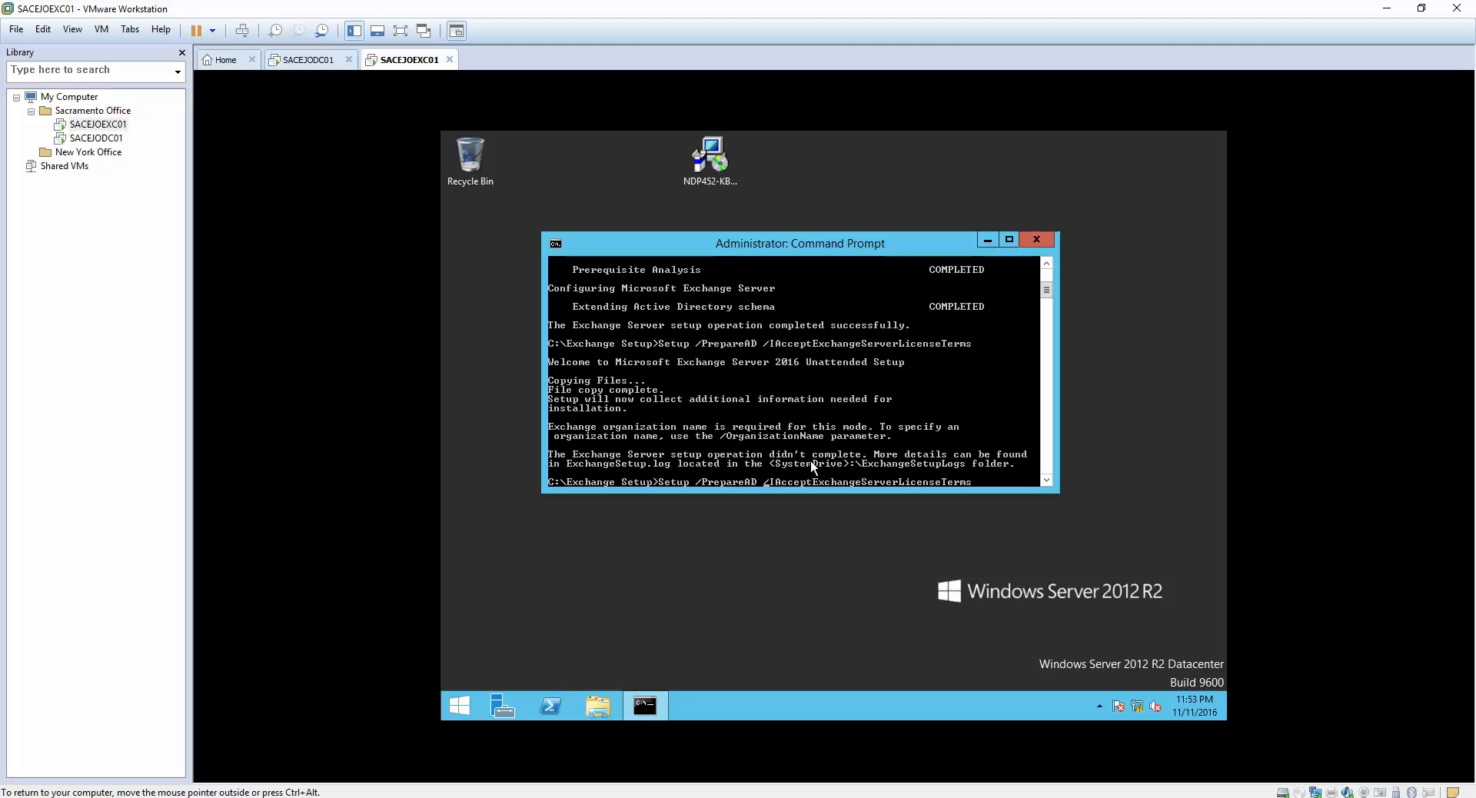
key("Left")
key("Left")
key("Left")
key("Left")
key("Left")
key("Left")
key("Left")
key("Left")
key("Left")
key("Left")
key("Left")
key("Left")
key("Left")
key("Left")
key("Left")
key("Left")
key("Left")
key("Left")
key("Left")
key("Left")
type("/ Organm")
key("BackSpace")
type("ization")
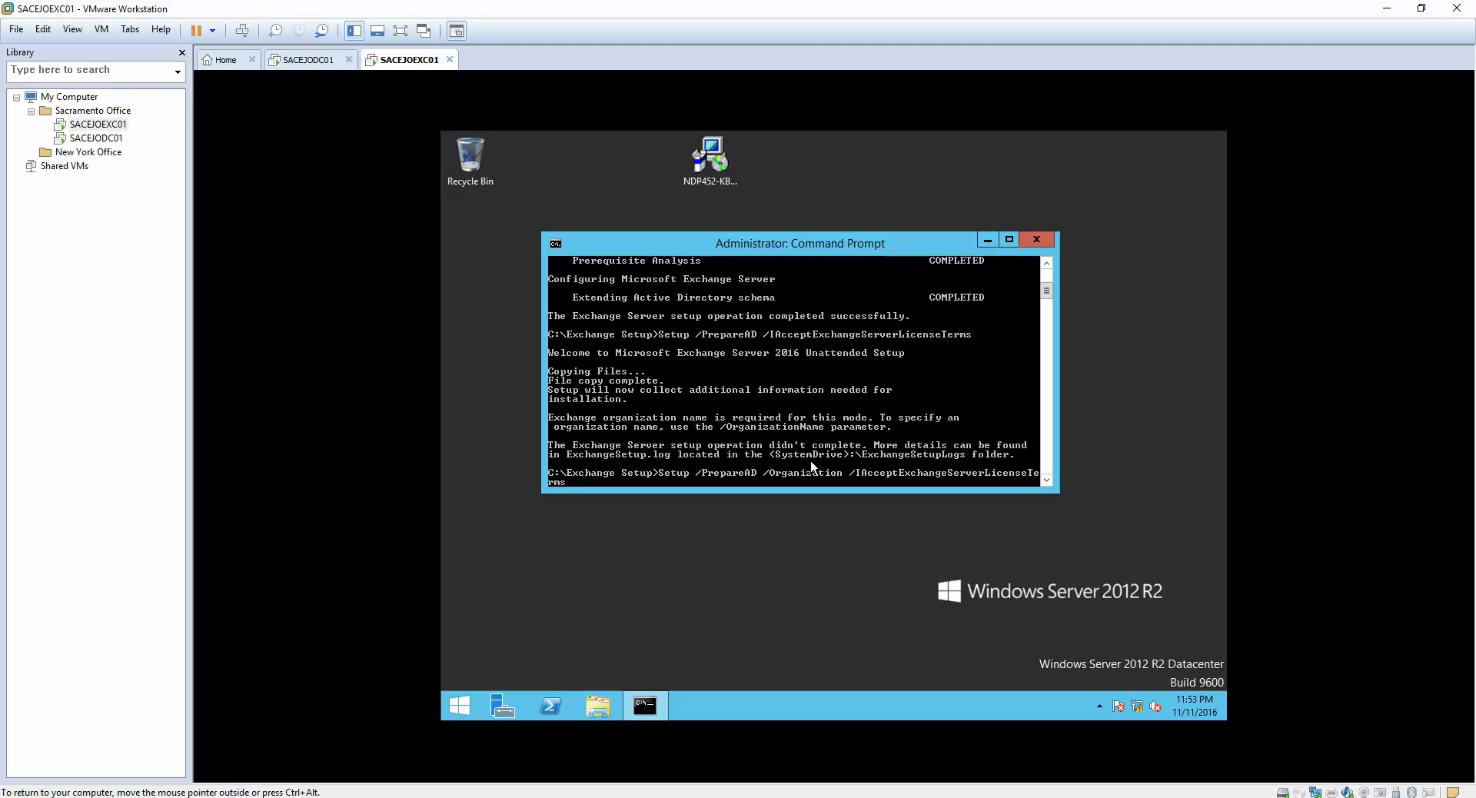
type("na")
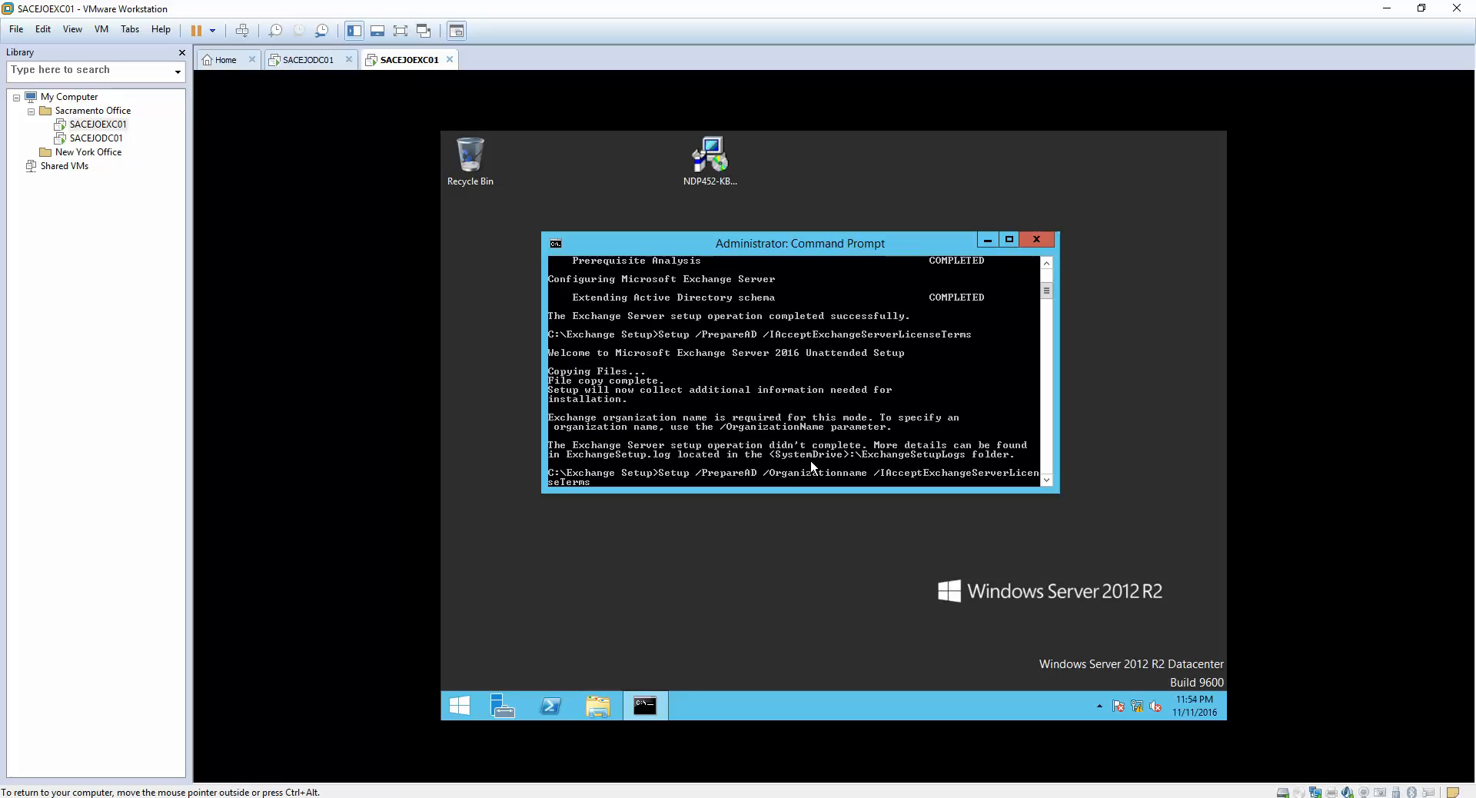
key("BackSpace")
- Add the organization name "ELMJOTECH" to the PrepareAD command and run it
key("BackSpace")
type("Name")
left_click(878, 483)
key("BackSpace")
type(": ")
type("\"E")
type("LMJOTE")
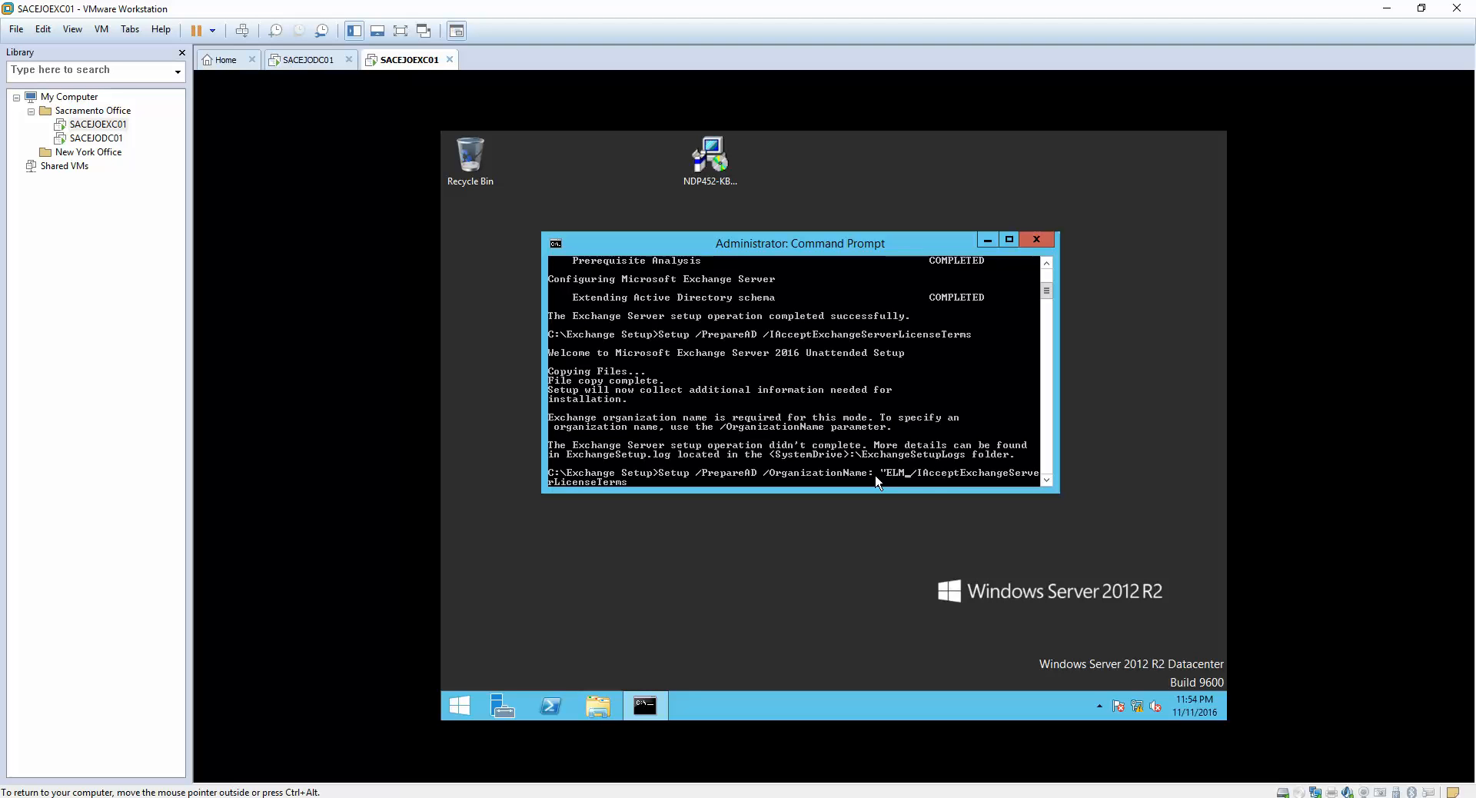
type("CH\"")
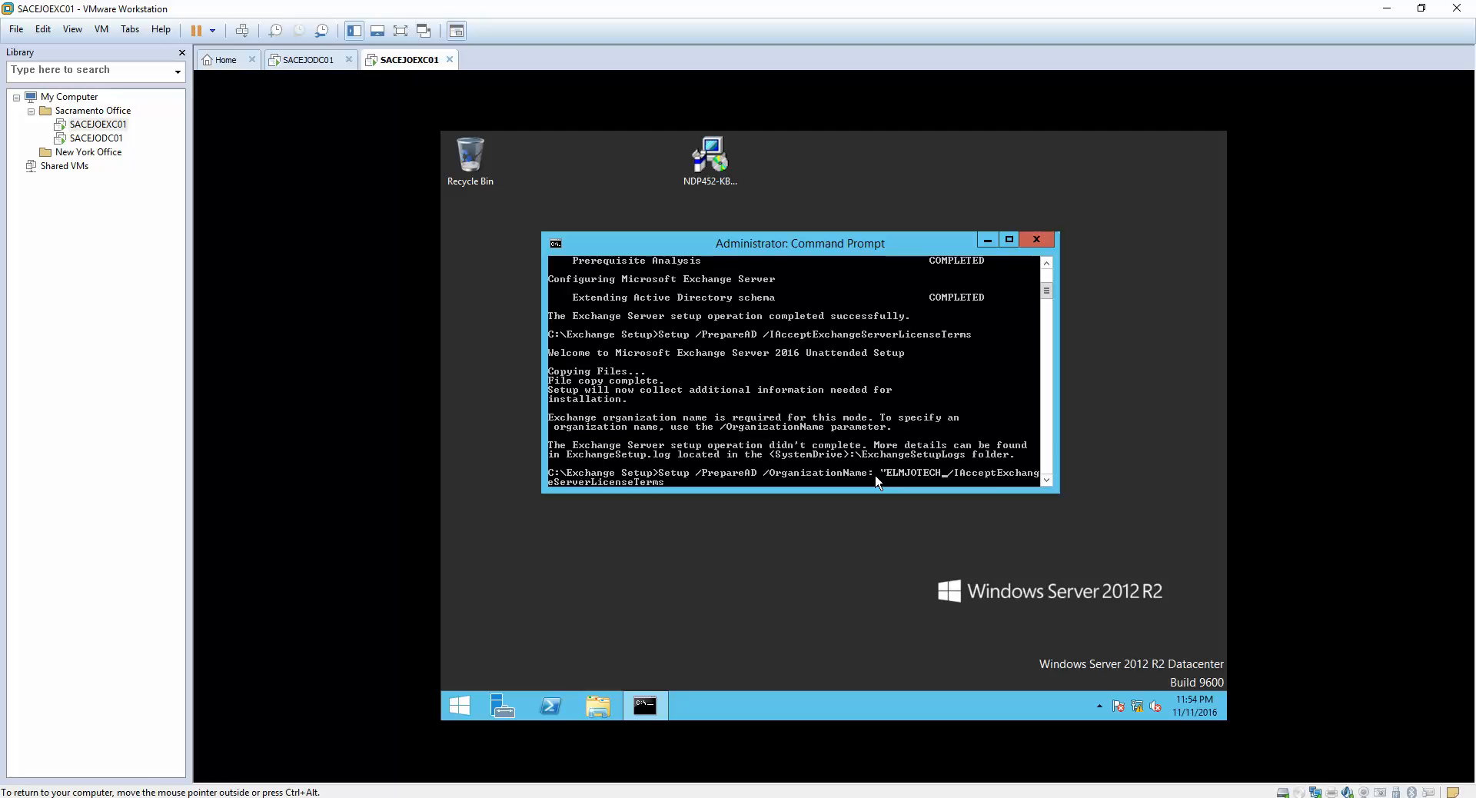
key("Return")
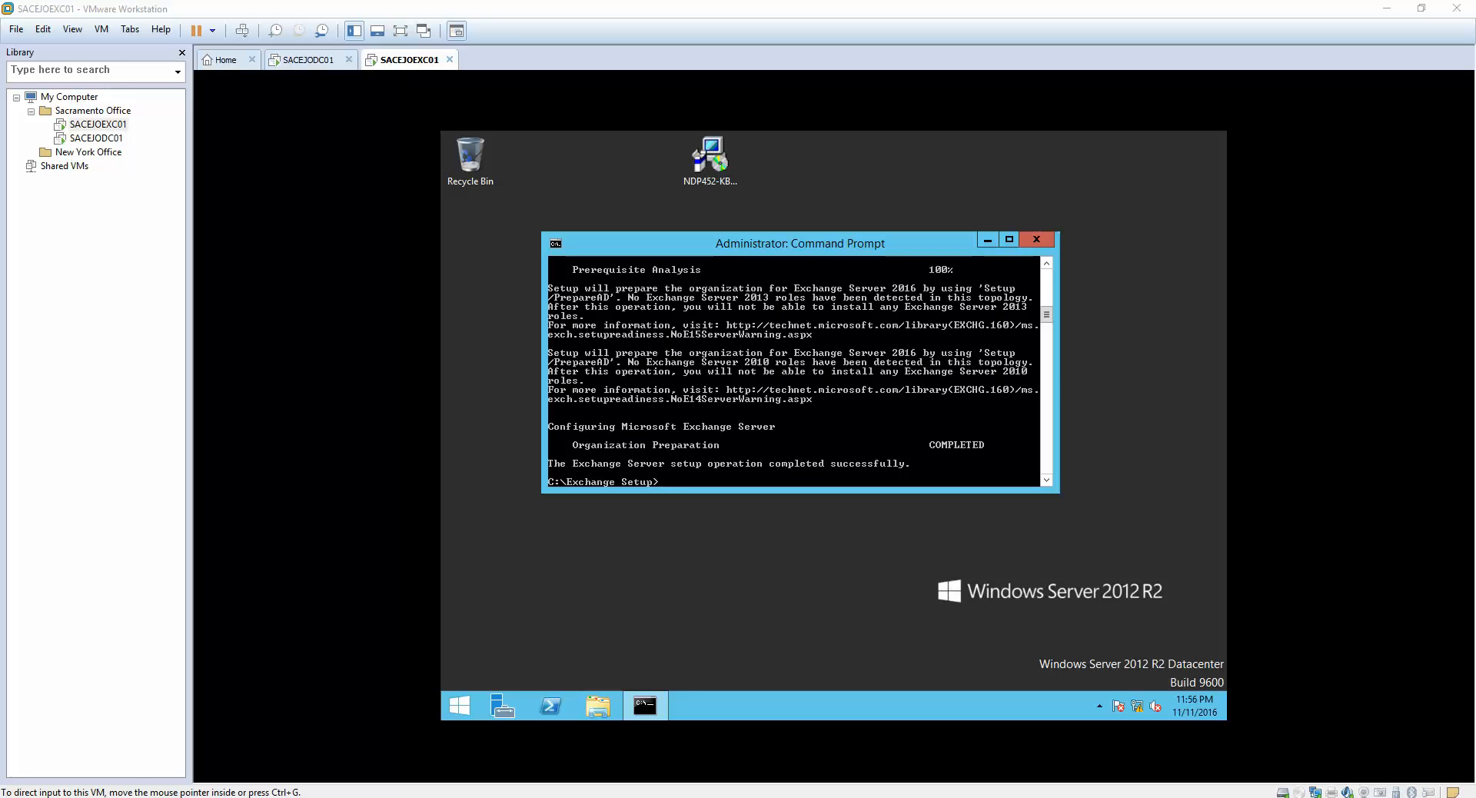
- Minimize the command prompt and open the Exchange Setup folder on drive C in File Explorer
left_click(553, 576)
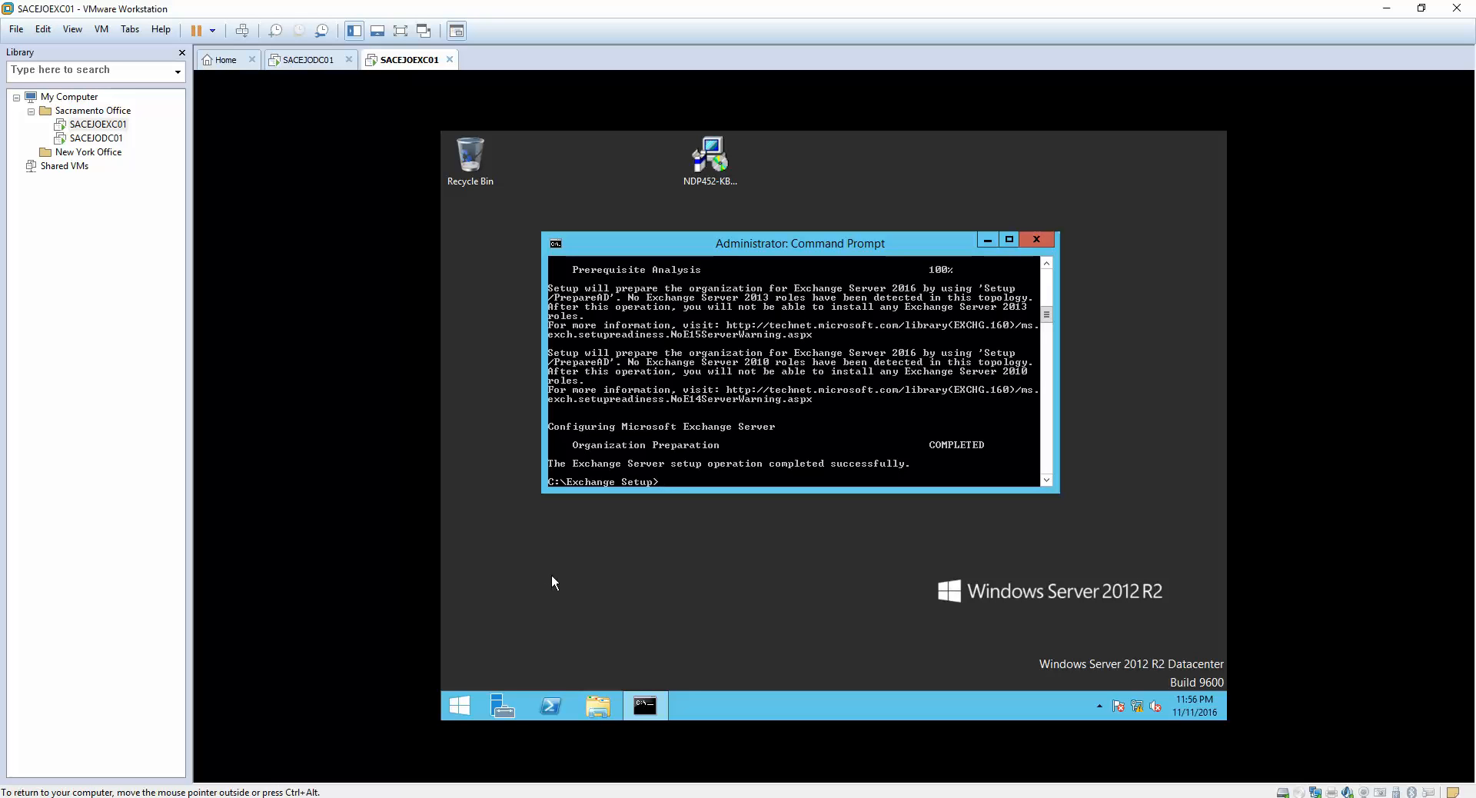
left_click(653, 709)
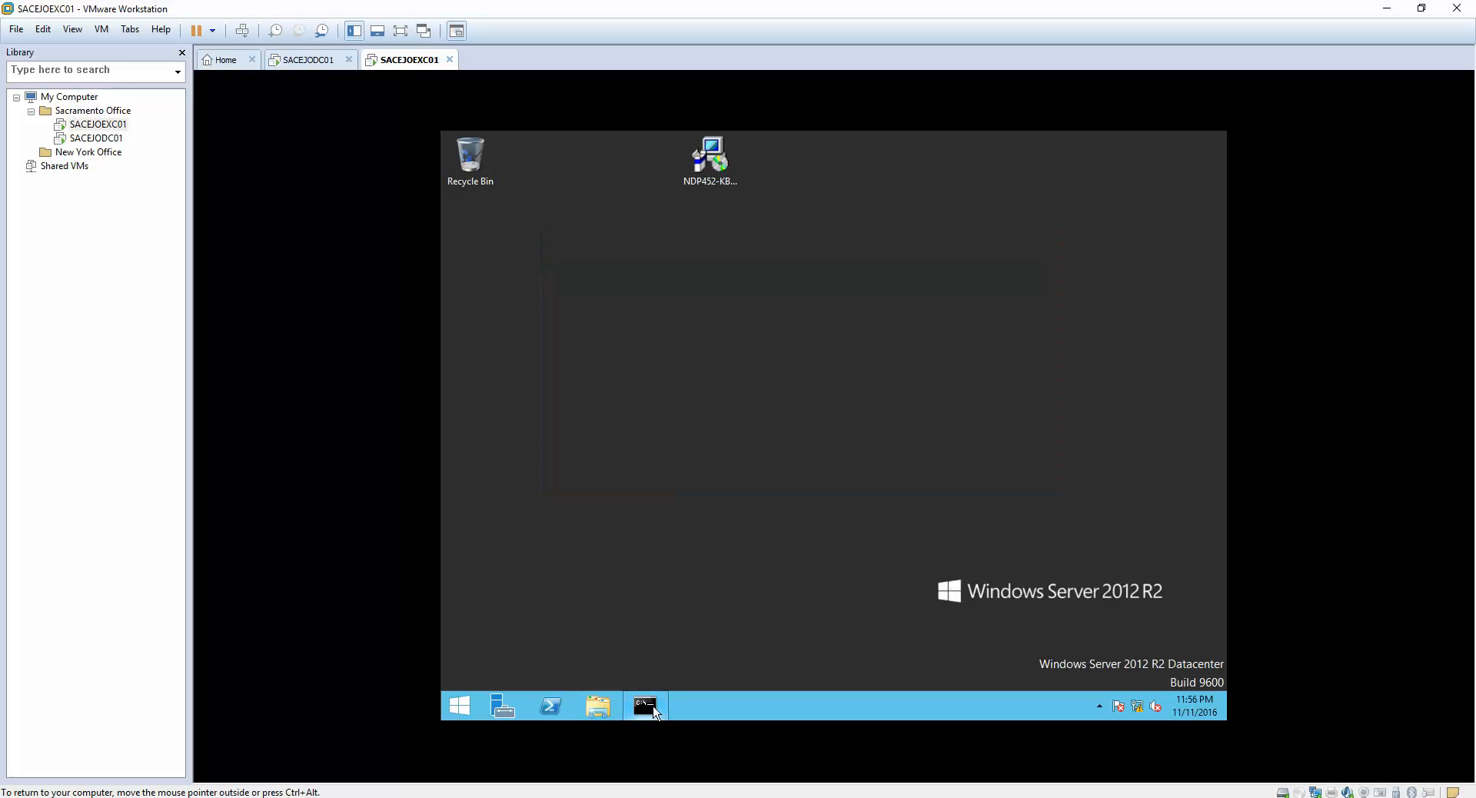
left_click(614, 707)
left_click(745, 454)
double_click(745, 454)
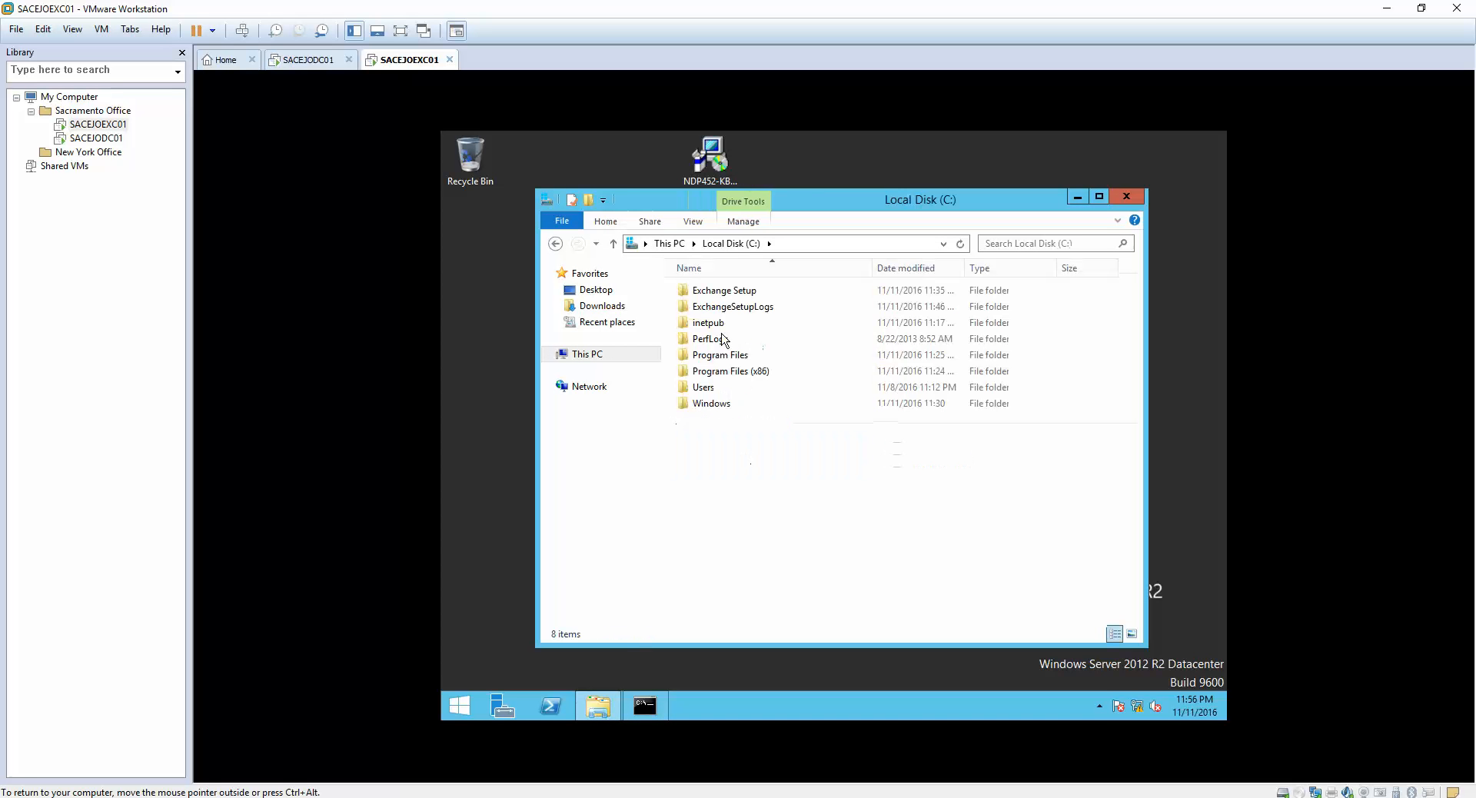
double_click(723, 293)
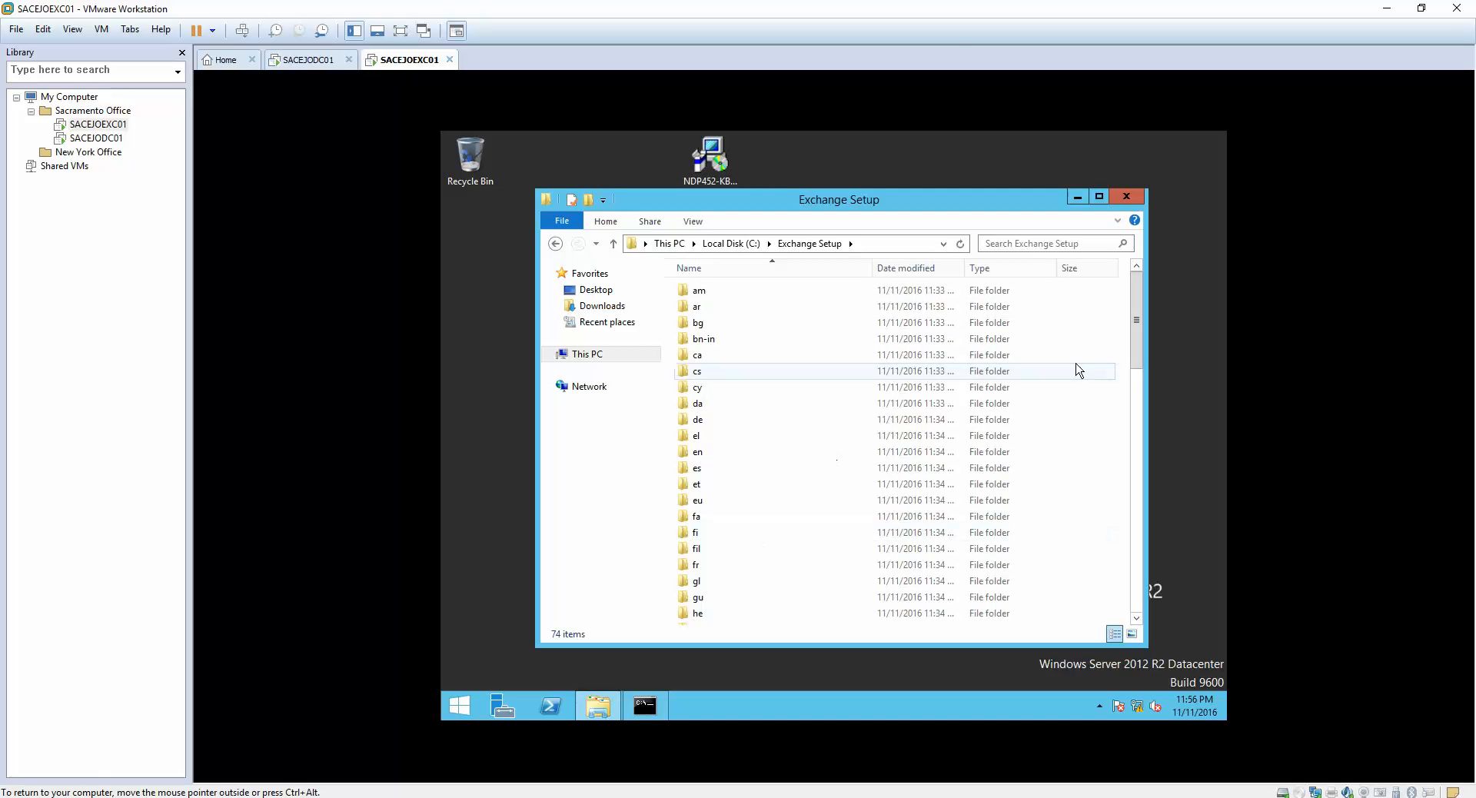
- Launch the setup application from the Exchange Setup folder
scroll(1138, 458, "down", 2)
scroll(1153, 586, "down", 12)
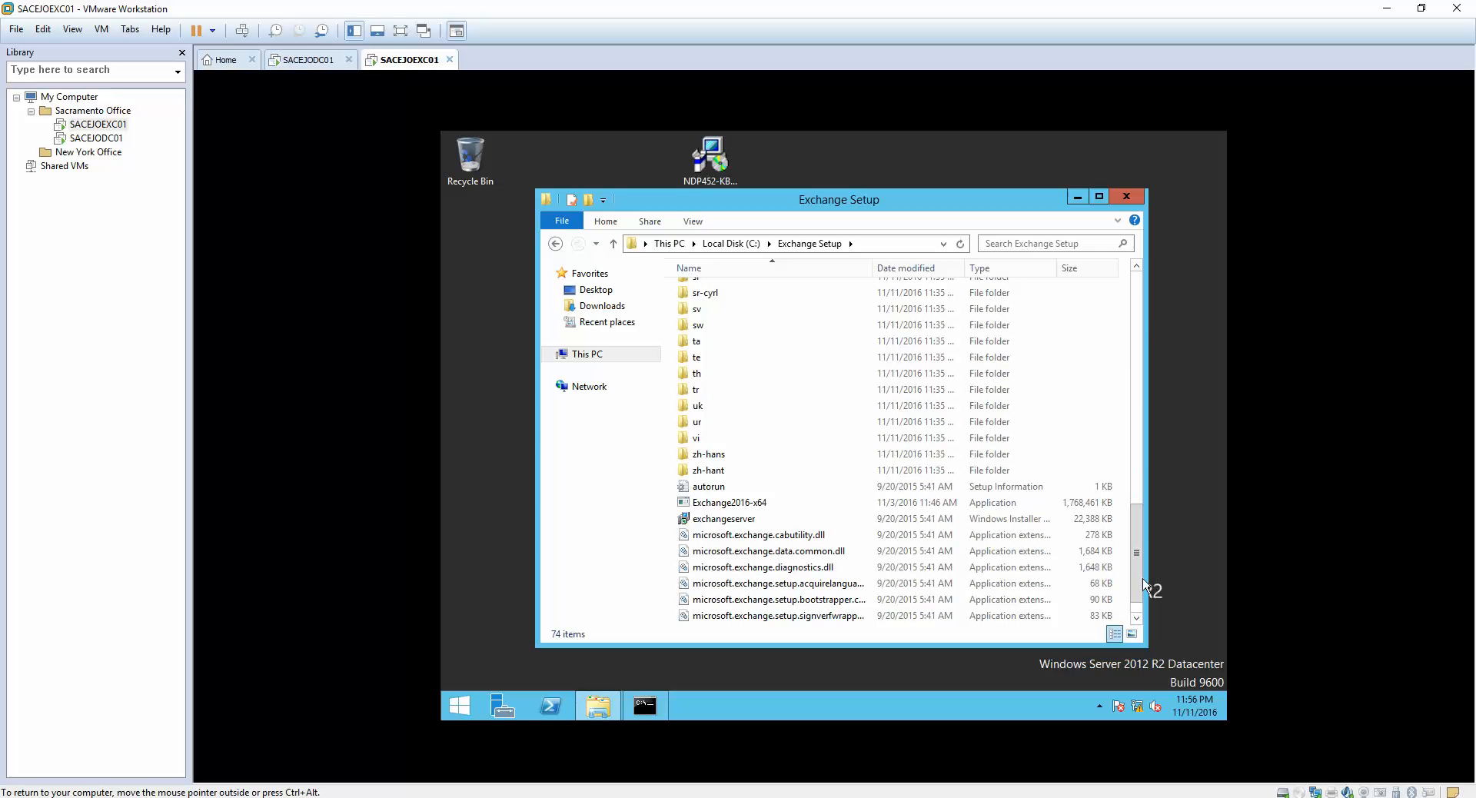
scroll(1152, 589, "down", 1)
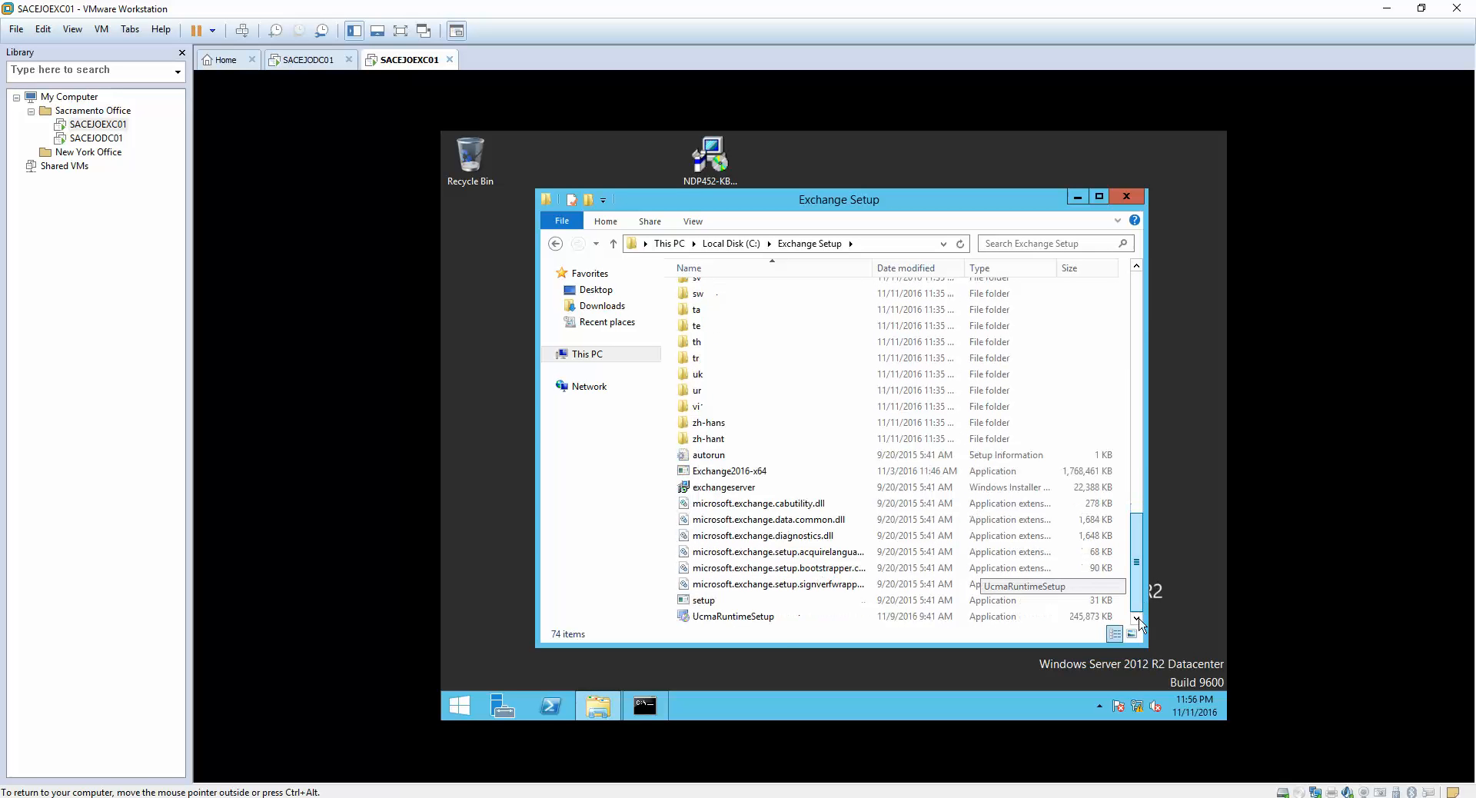
double_click(704, 601)
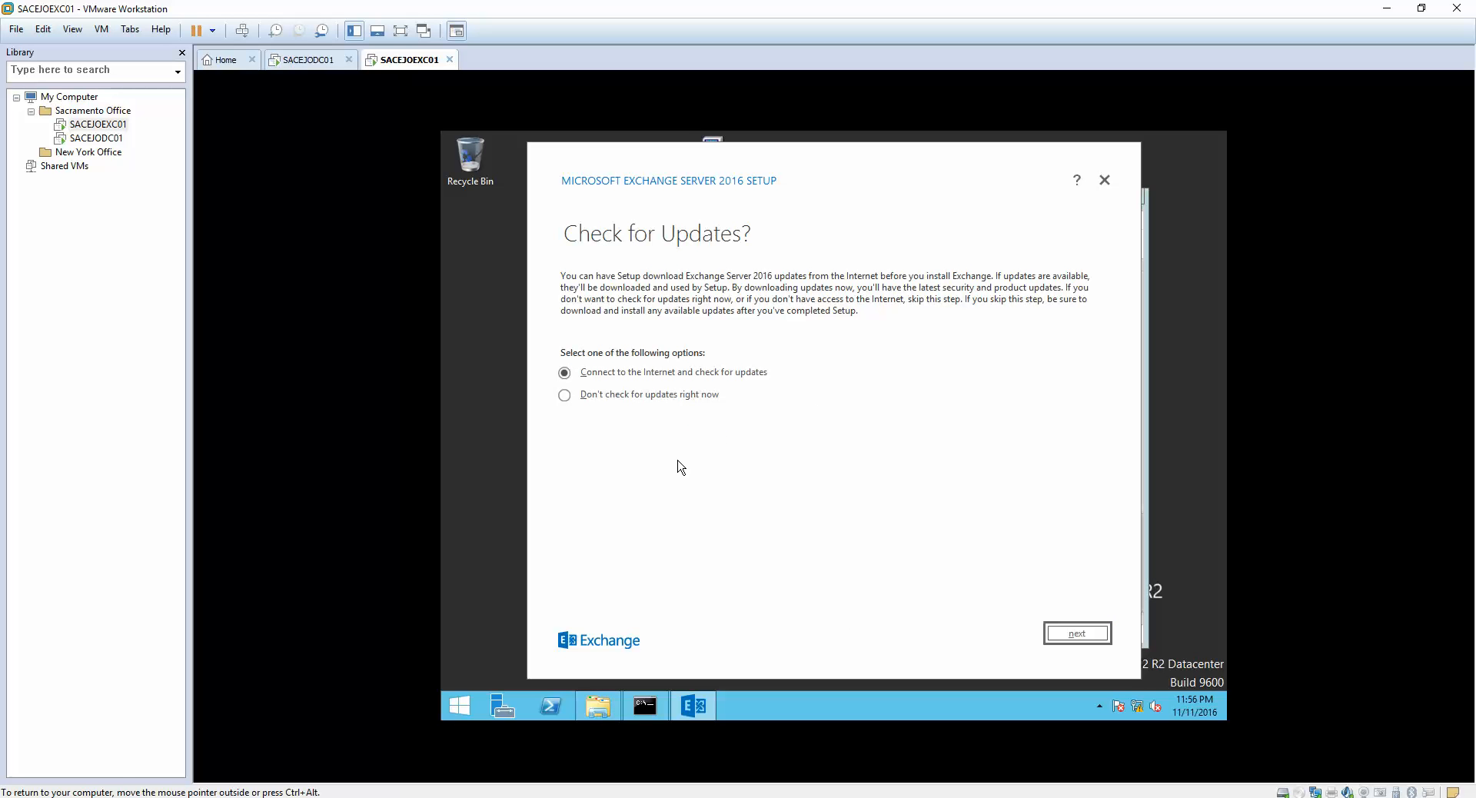
- Choose not to check for updates right now and continue past the introduction page
left_click(623, 398)
left_click(708, 376)
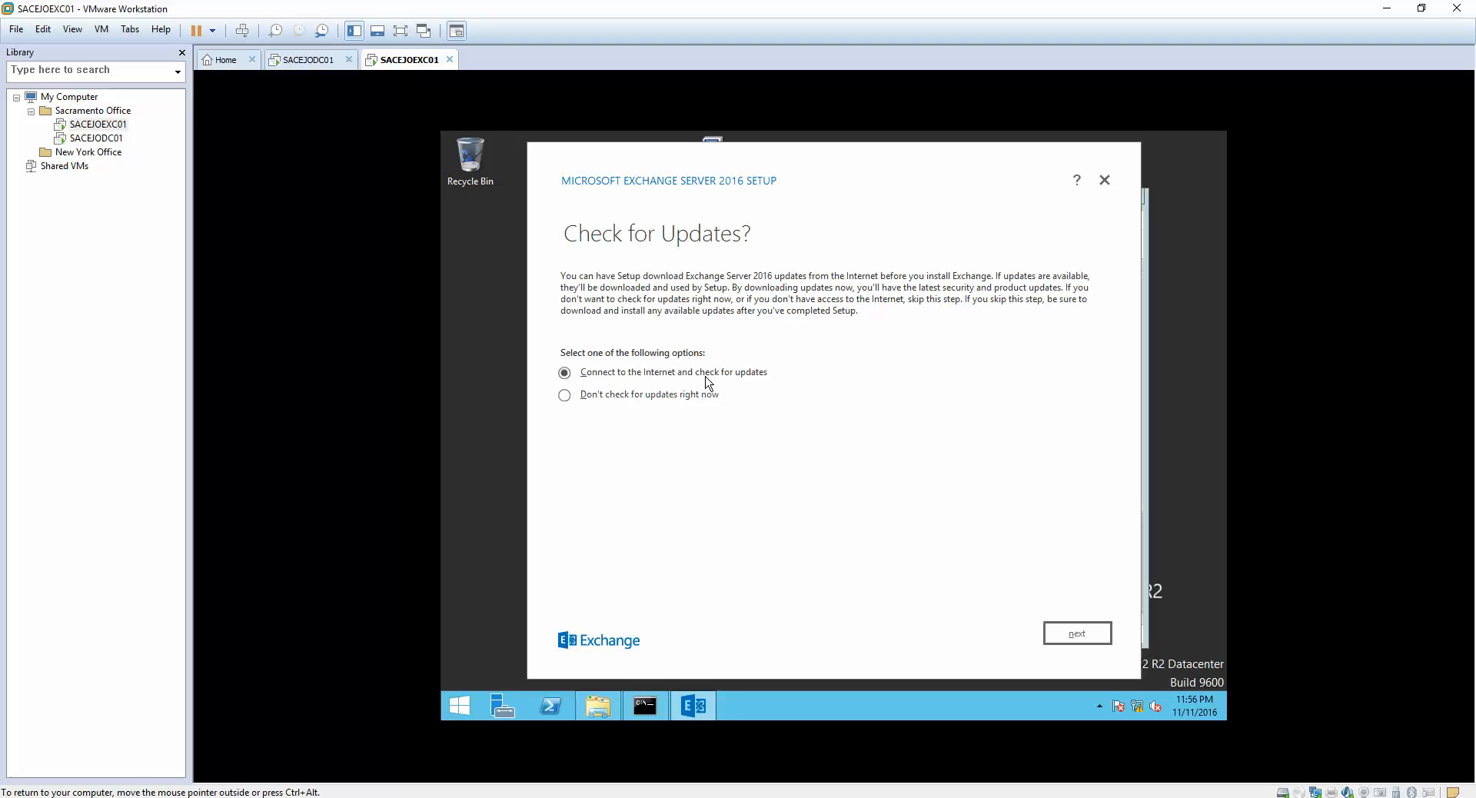
left_click(651, 397)
left_click(1076, 633)
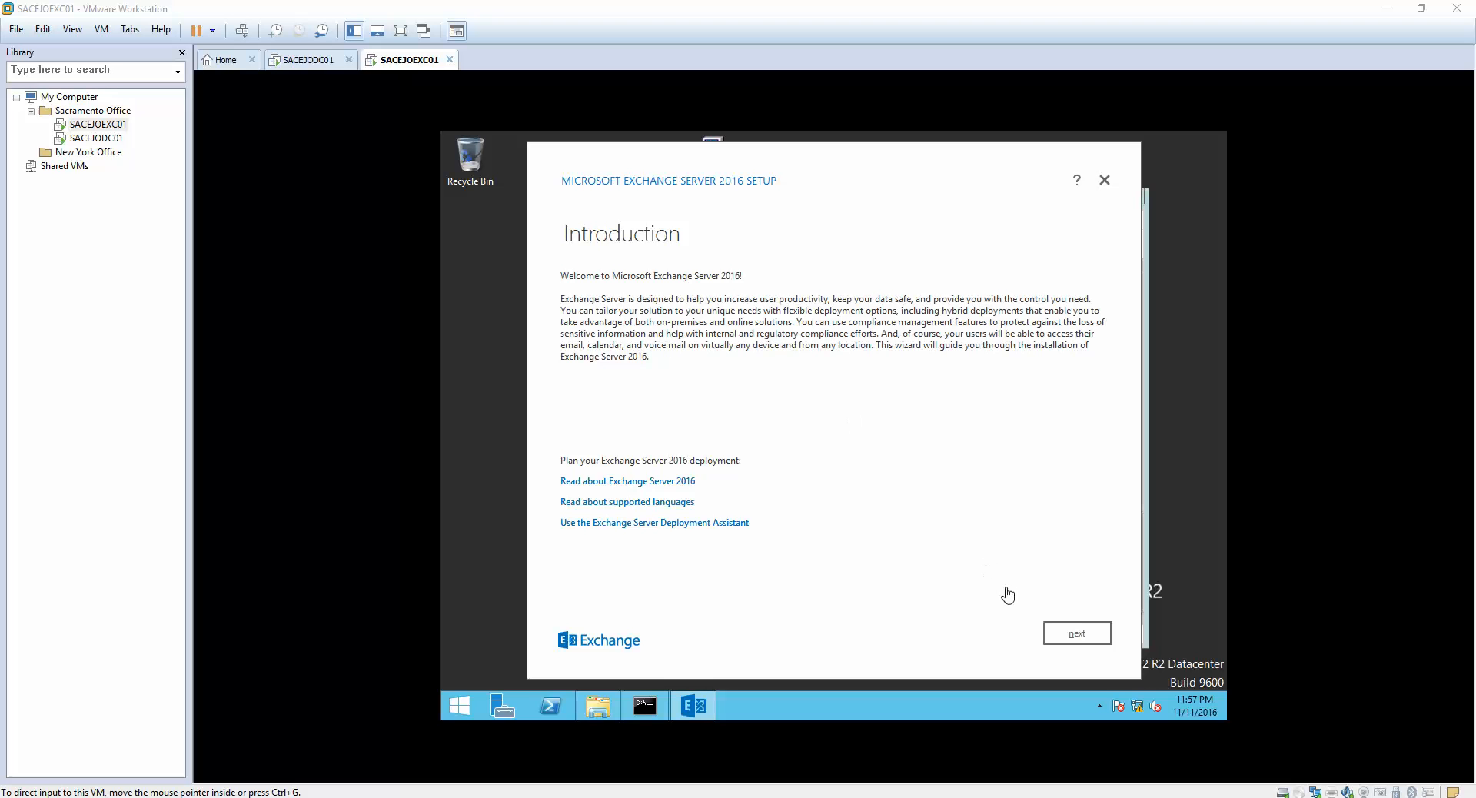
left_click(1076, 641)
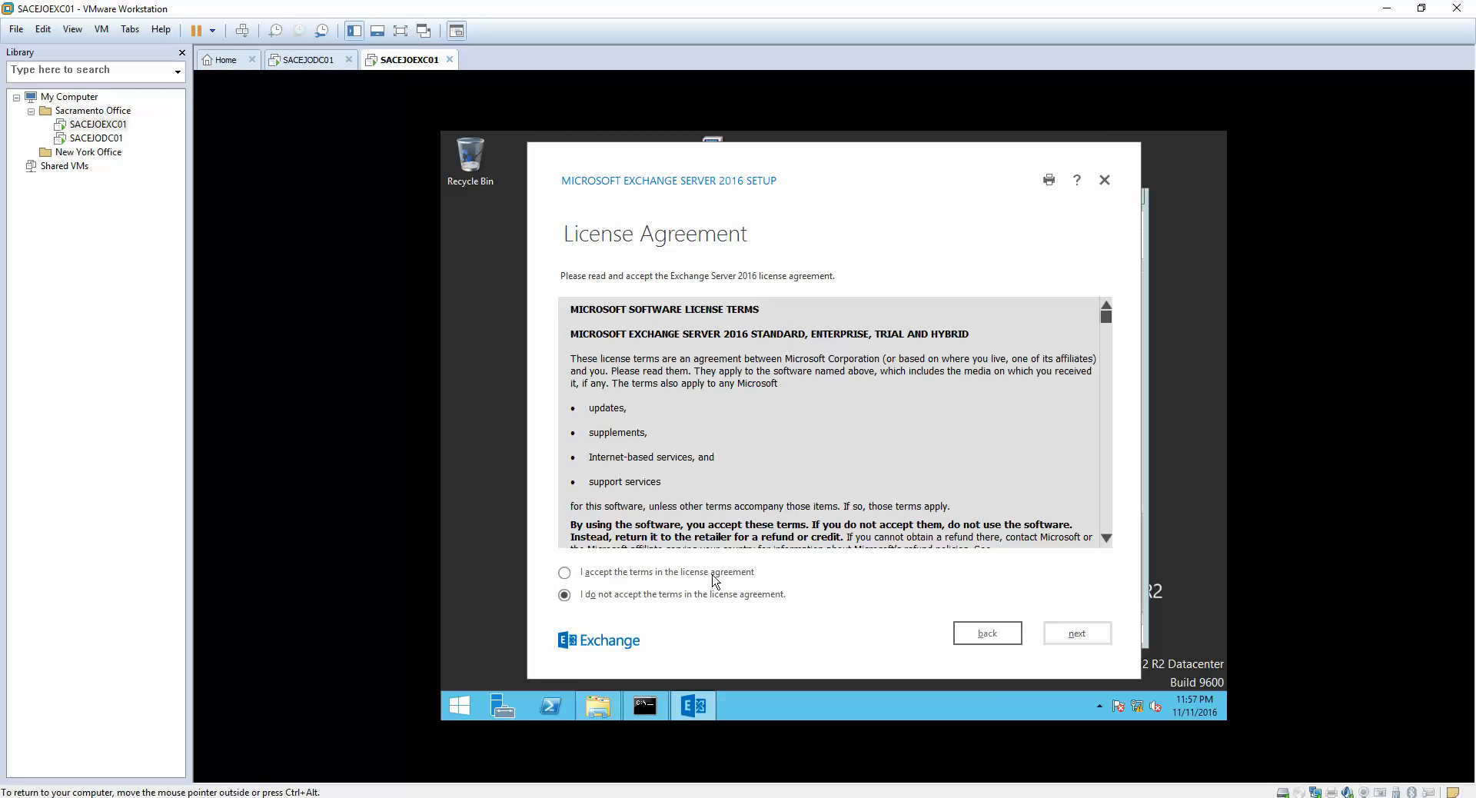
- Accept the license agreement and keep the recommended settings
left_click(715, 578)
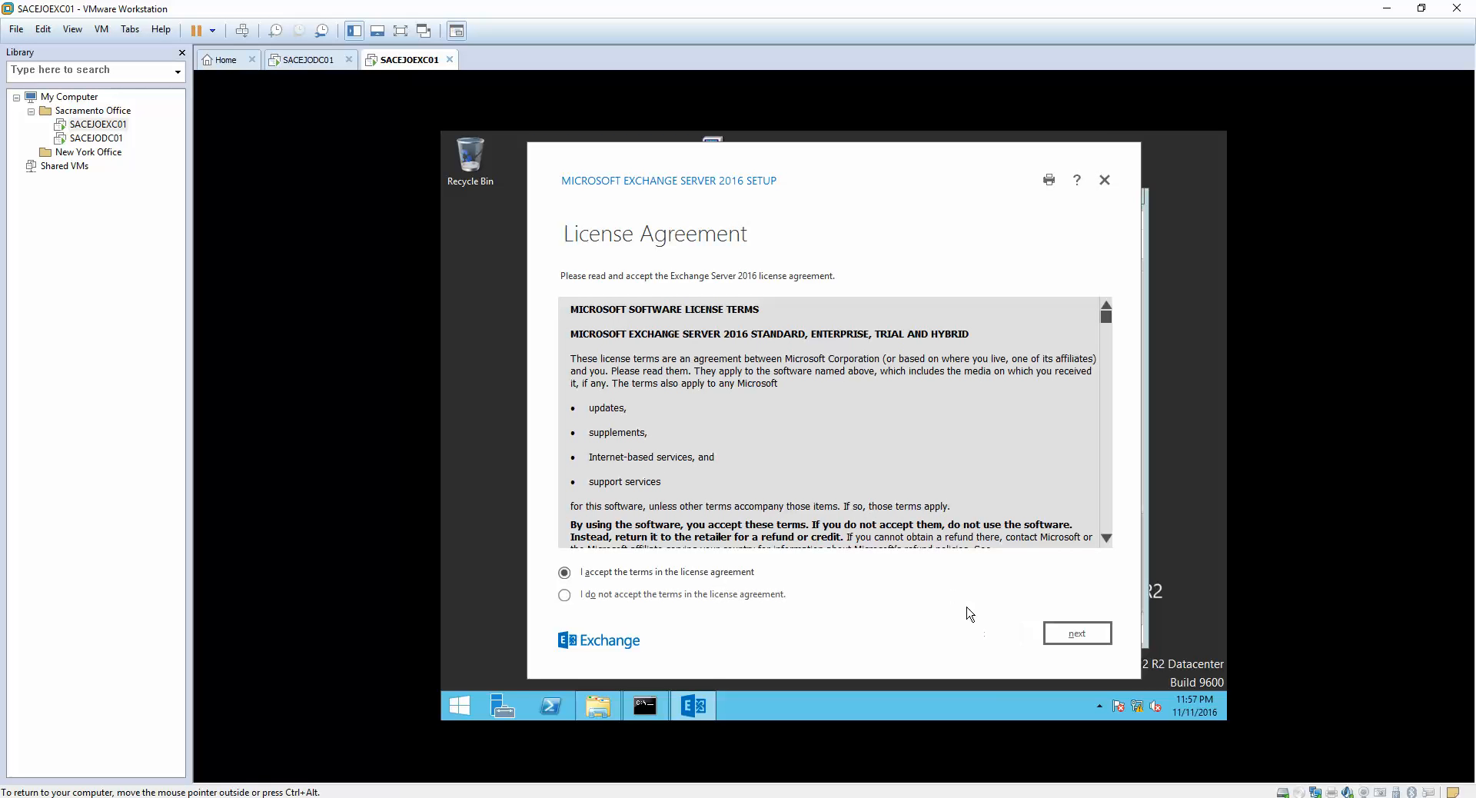
left_click(1082, 637)
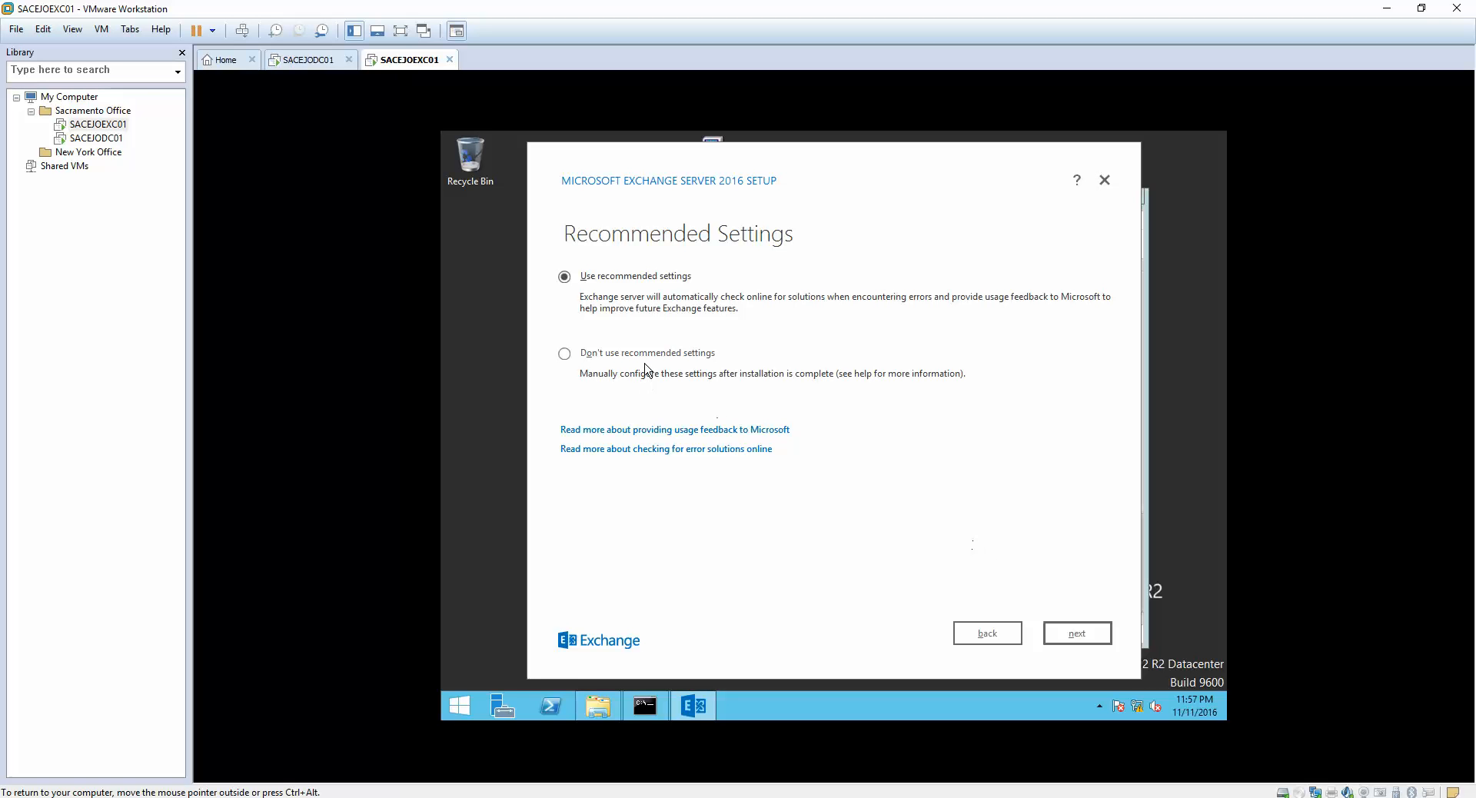
left_click(1076, 635)
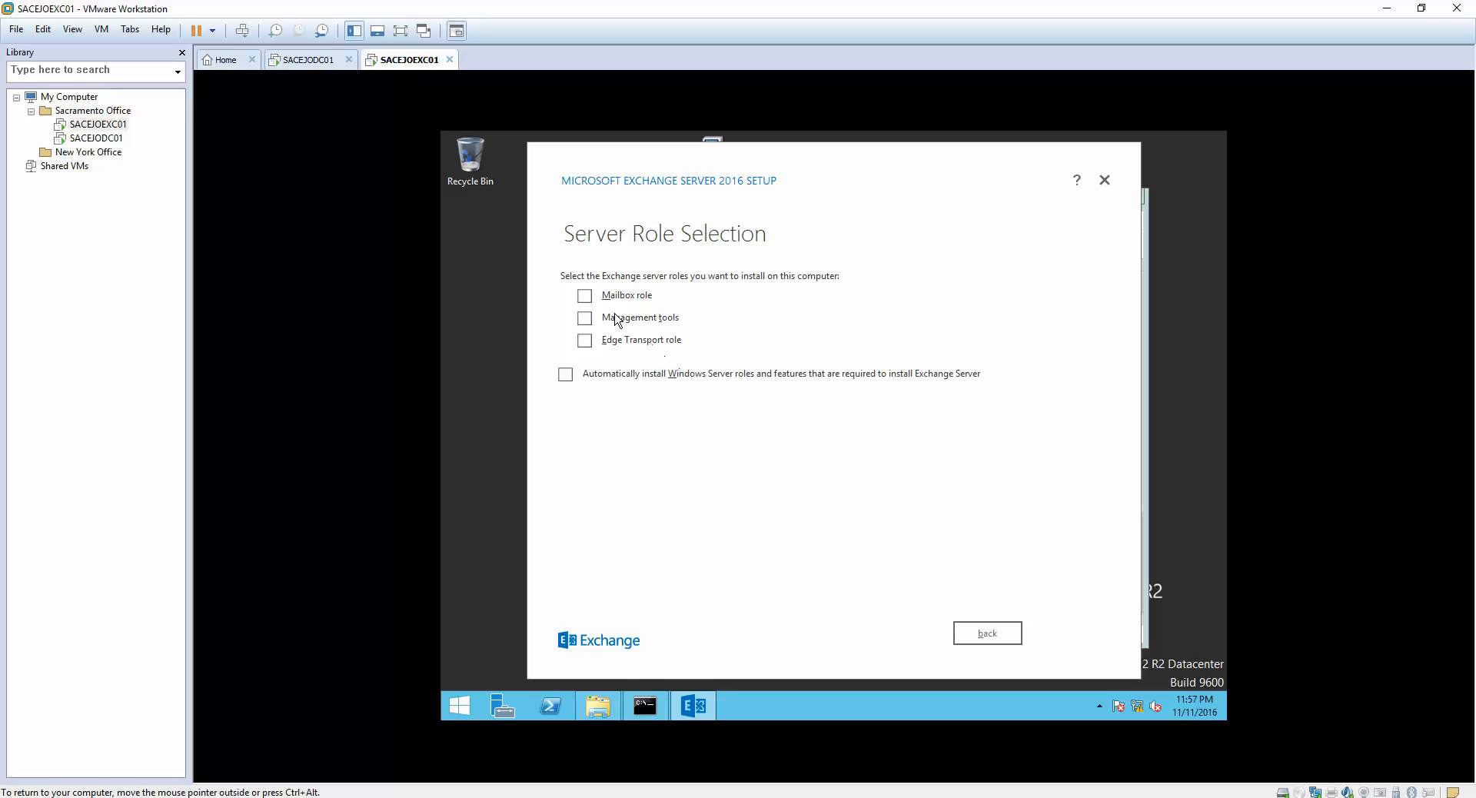
- Select the Mailbox role and enable automatic installation of required Windows Server roles and features
left_click(584, 297)
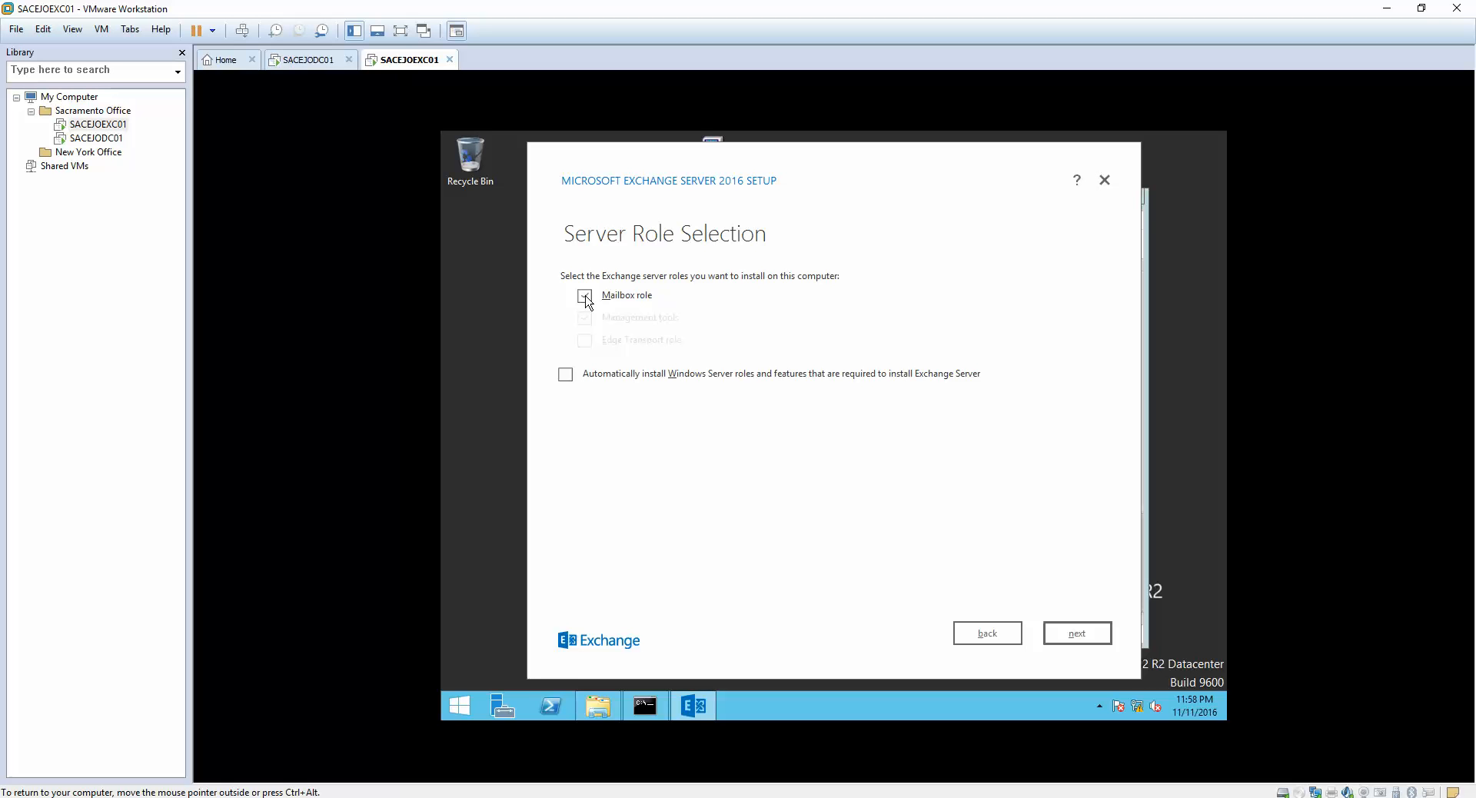
left_click(586, 297)
left_click(586, 301)
left_click(586, 298)
left_click(586, 298)
left_click(1076, 640)
left_click(984, 637)
left_click(703, 378)
left_click(1063, 632)
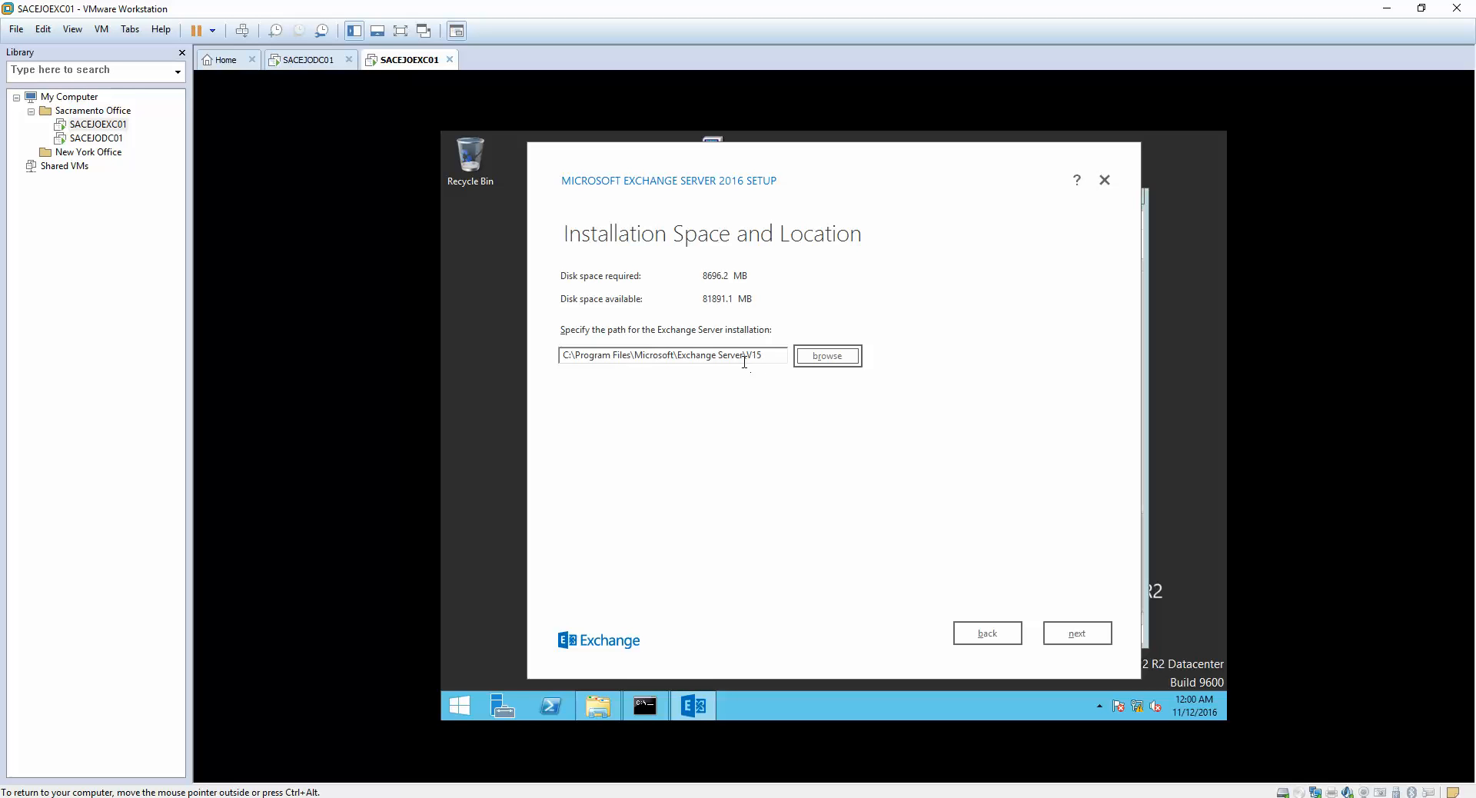
- Keep the default installation path and malware scanning enabled, and start the installation
left_click(1076, 634)
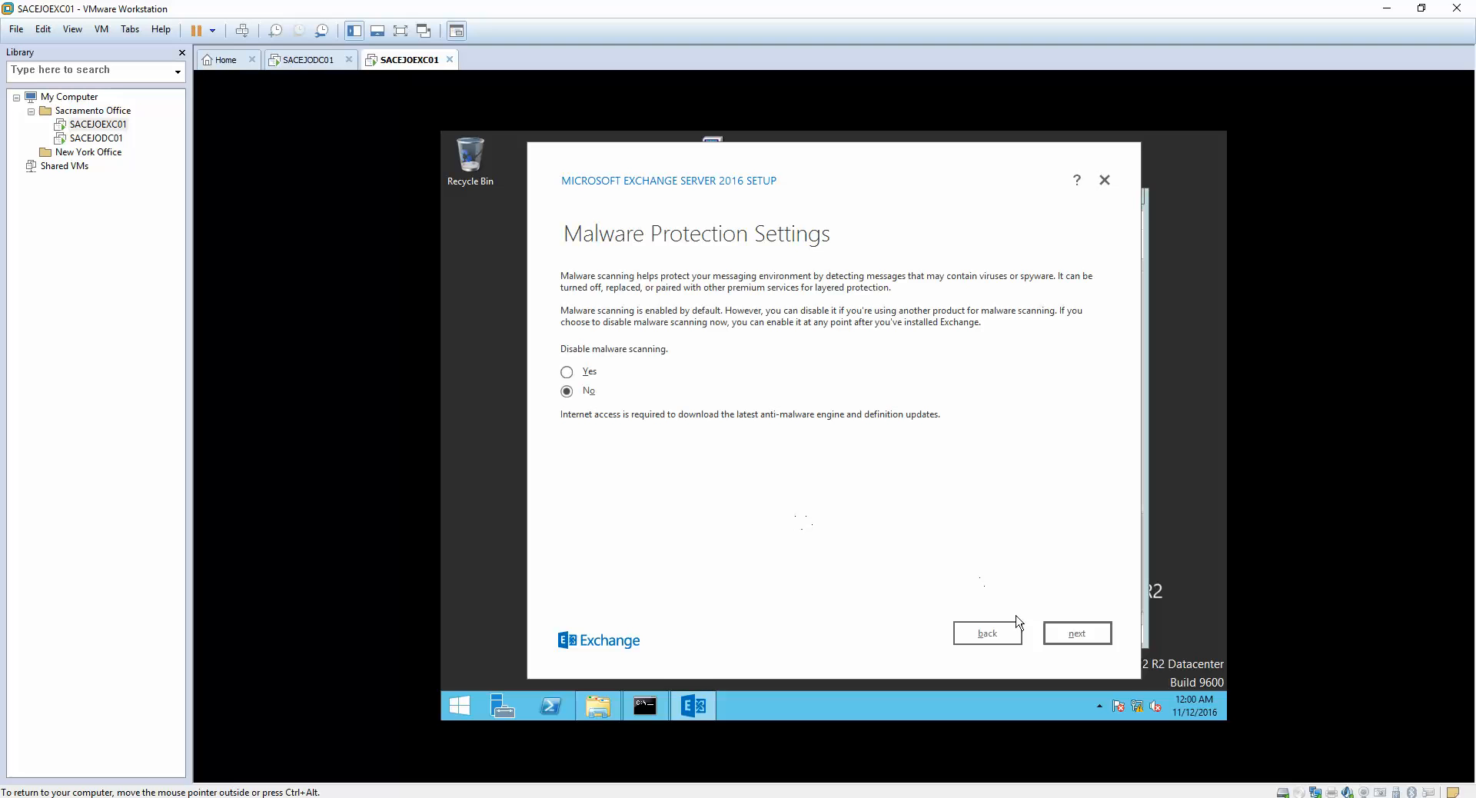
left_click(1069, 635)
left_click(1067, 632)
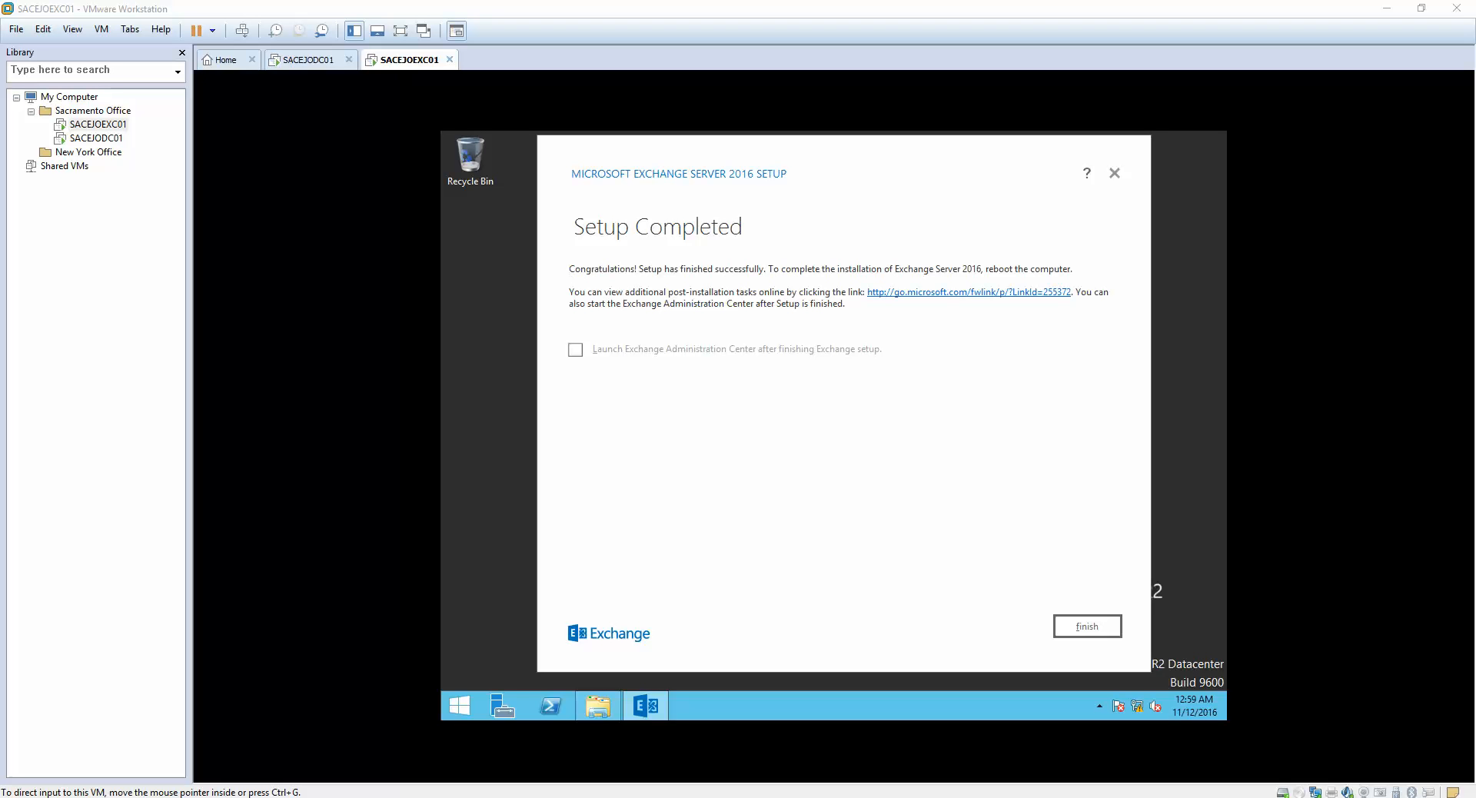
- Finish the Exchange Server 2016 setup wizard
left_click(868, 473)
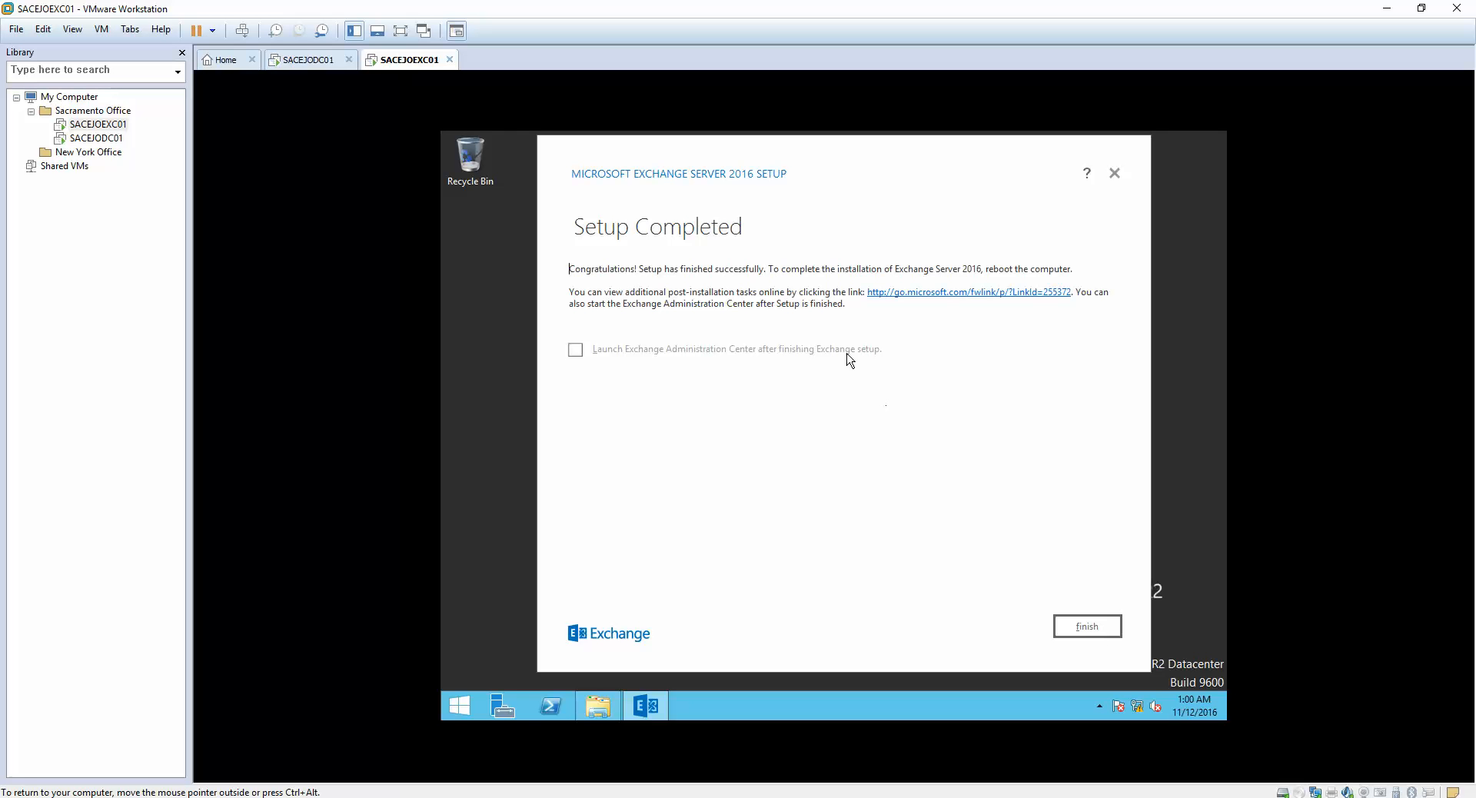
left_click(1093, 629)
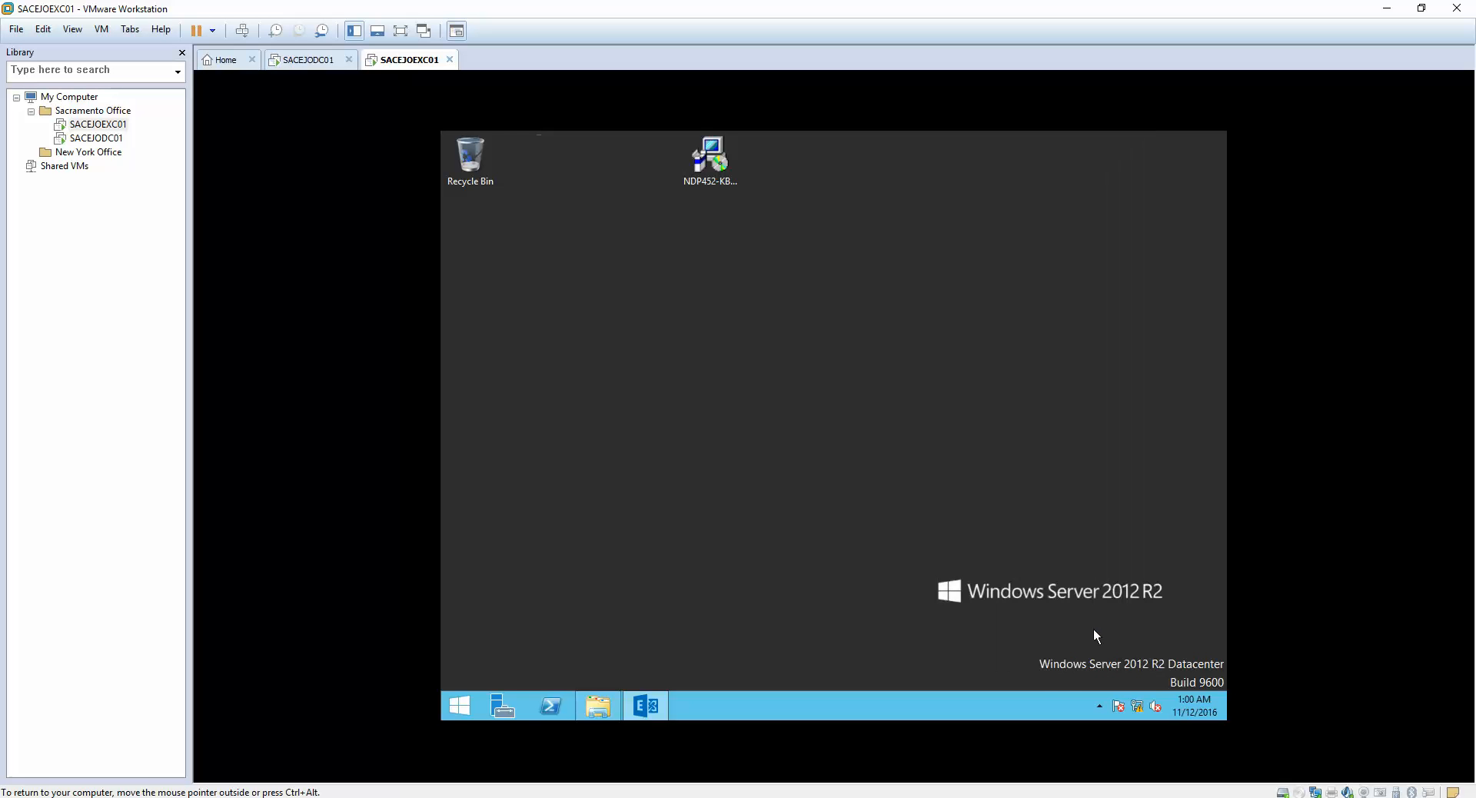
- Restart the server through the Start screen's Power setting with the reason Other (Unplanned), releasing input from the VM
left_click(461, 703)
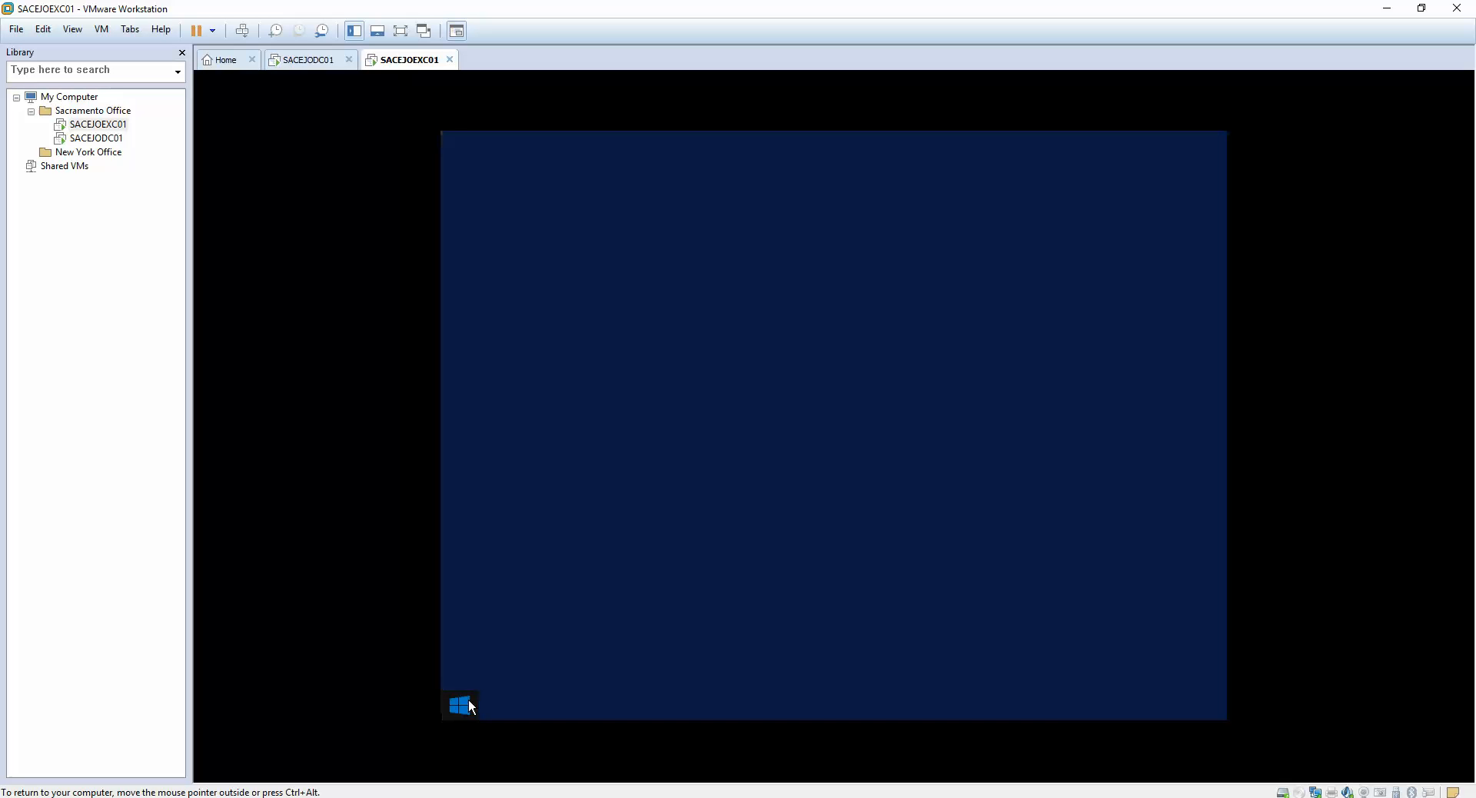
left_click(1220, 714)
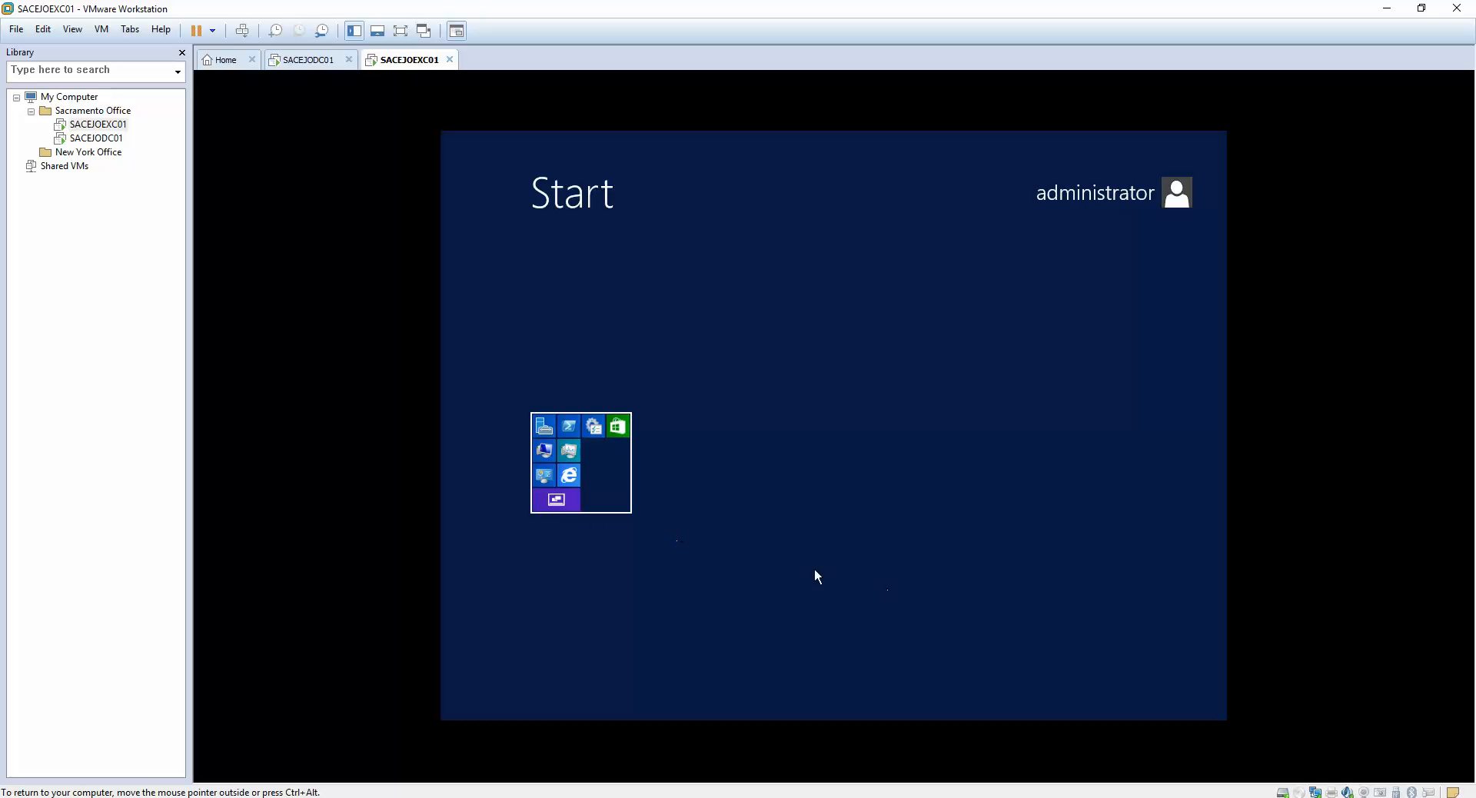
left_click(571, 495)
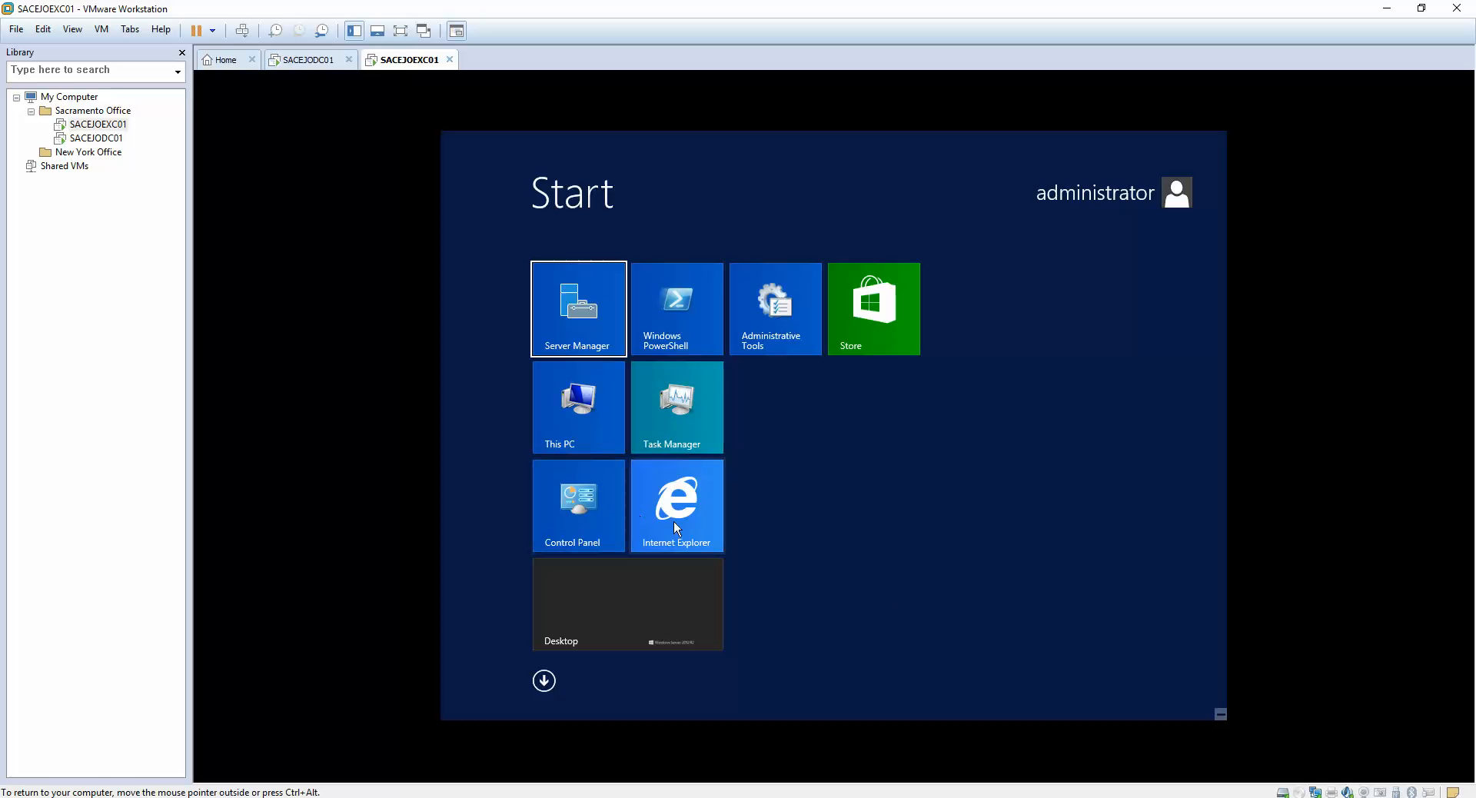
left_click(1220, 713)
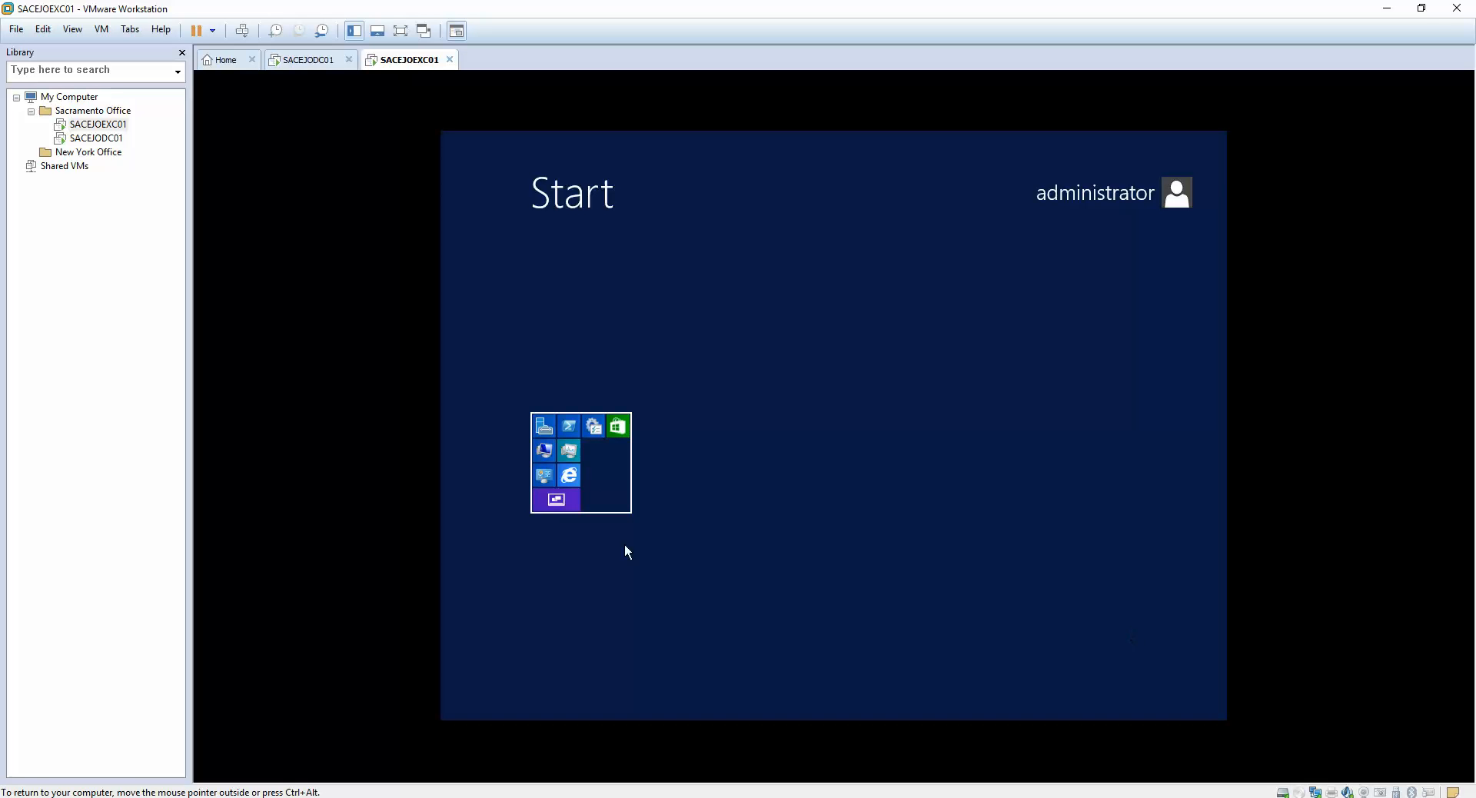
left_click(574, 498)
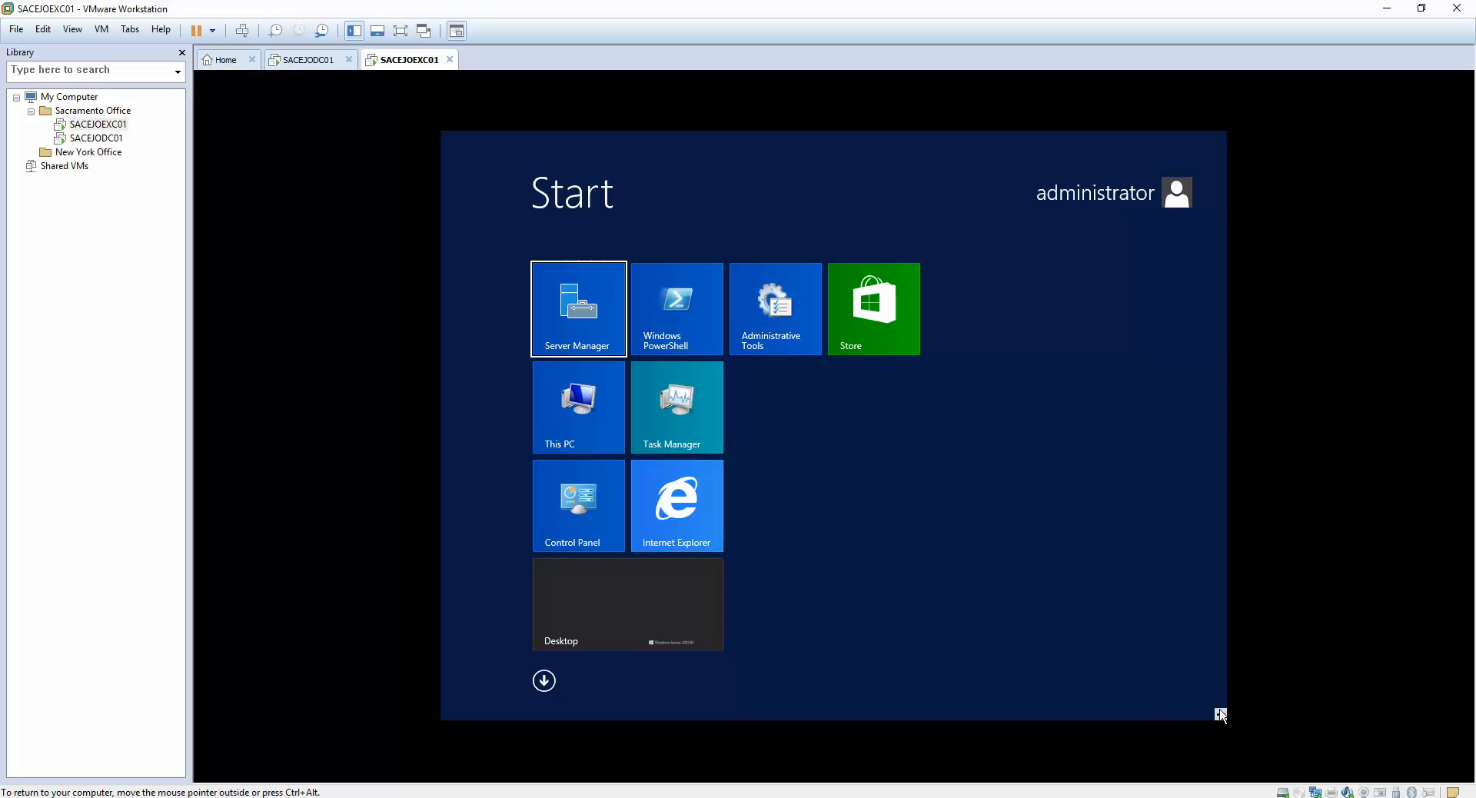
mouse_move(1223, 716)
left_click(1199, 582)
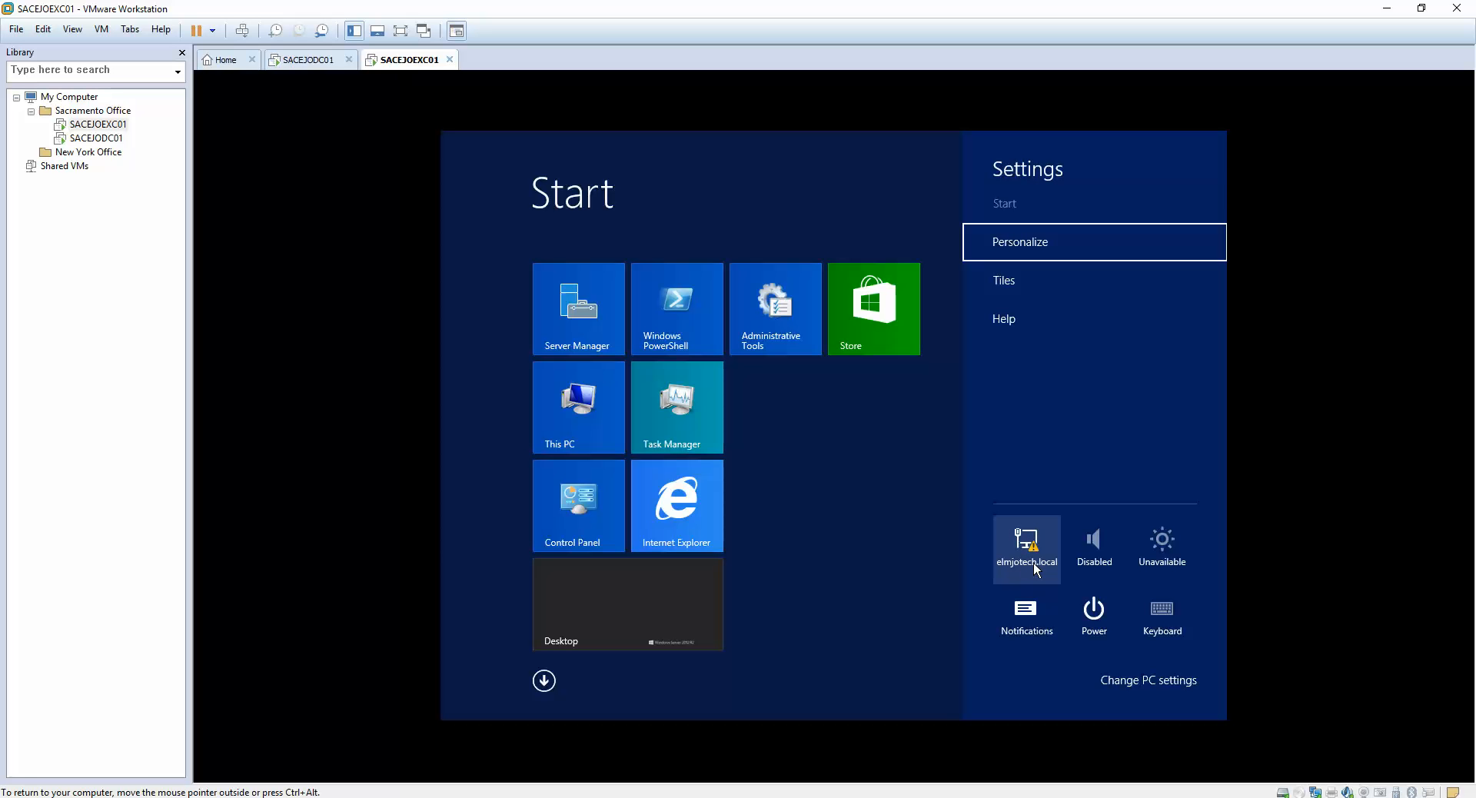
left_click(1095, 631)
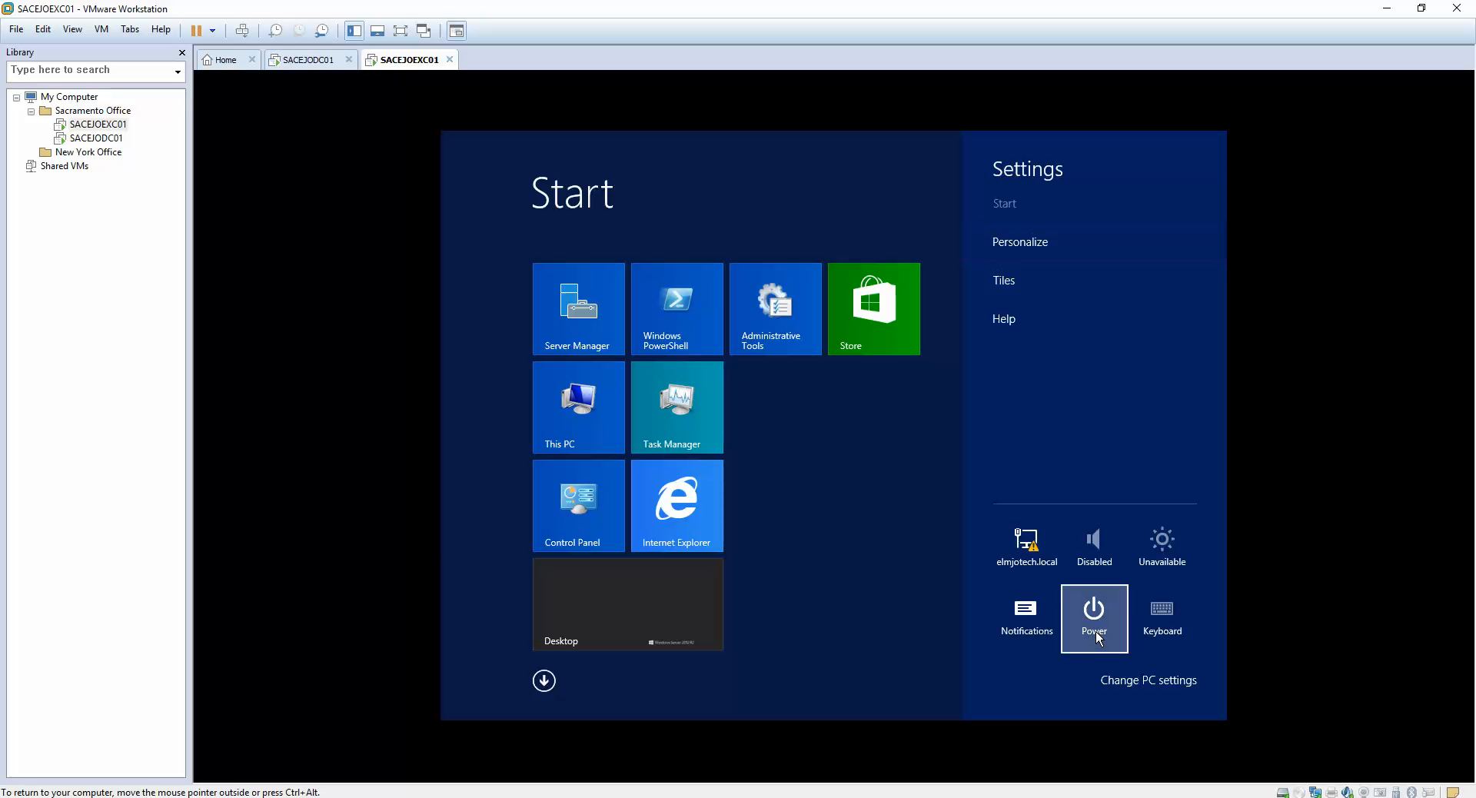
left_click(1084, 565)
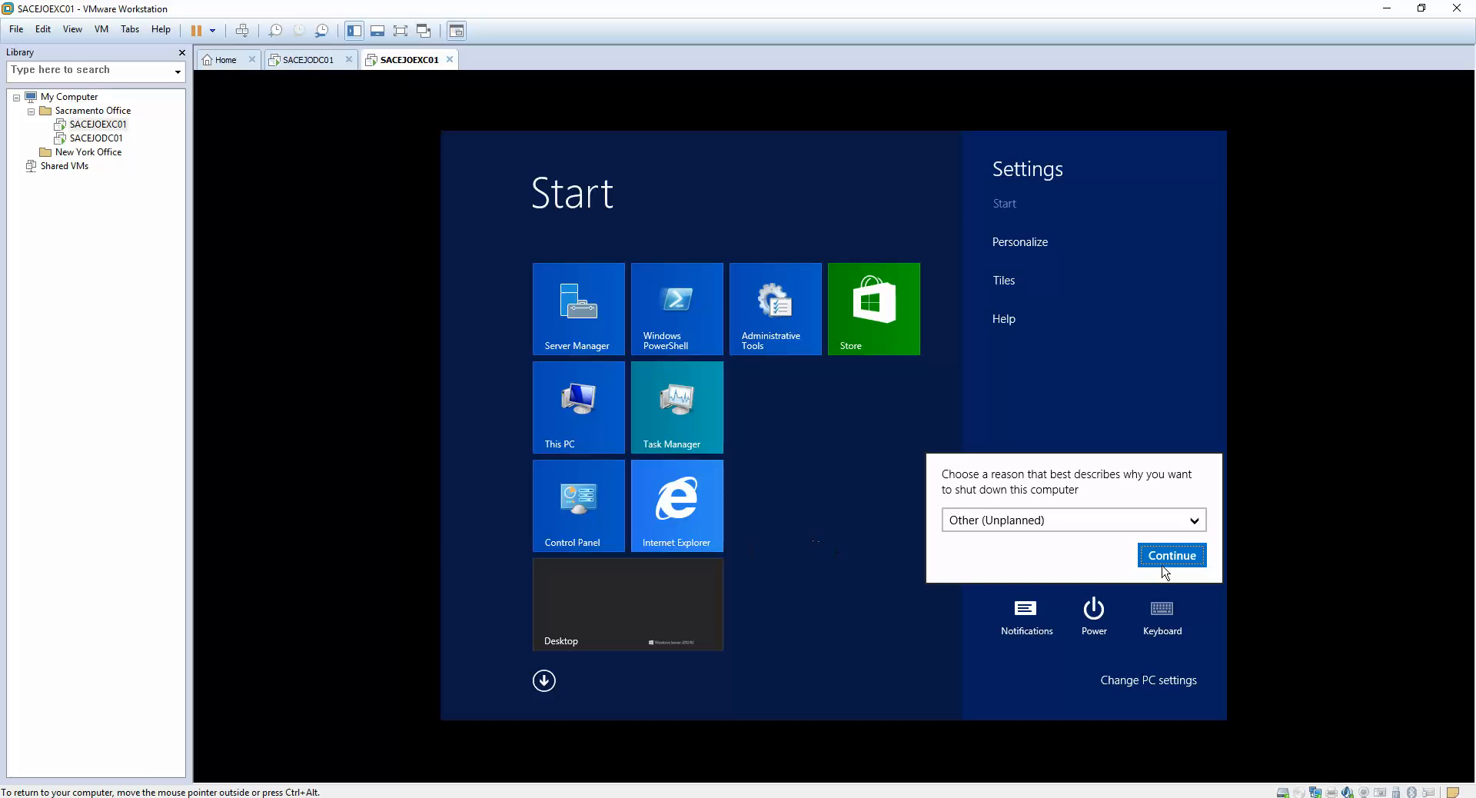
left_click(1173, 556)
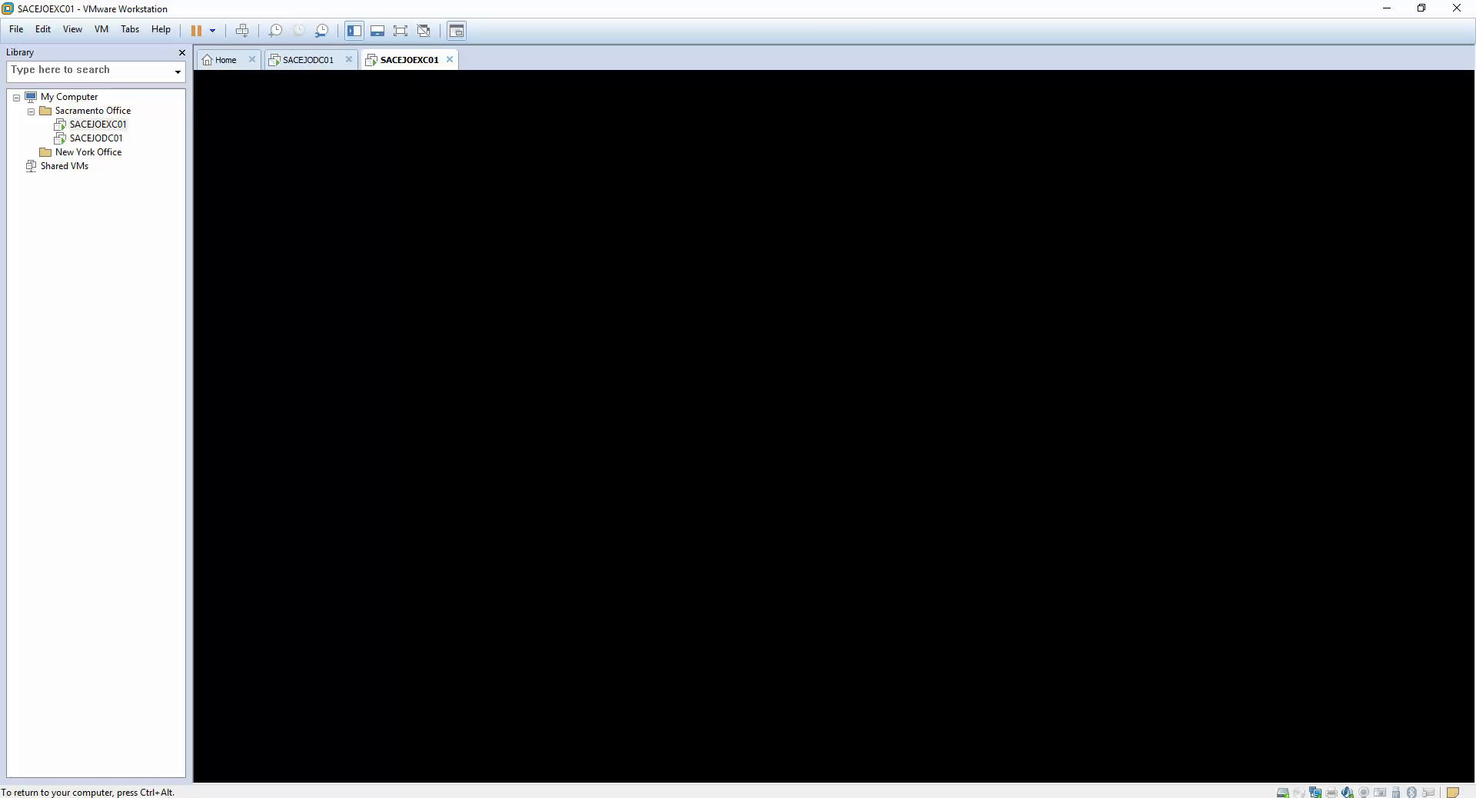
key("ctrl+alt")
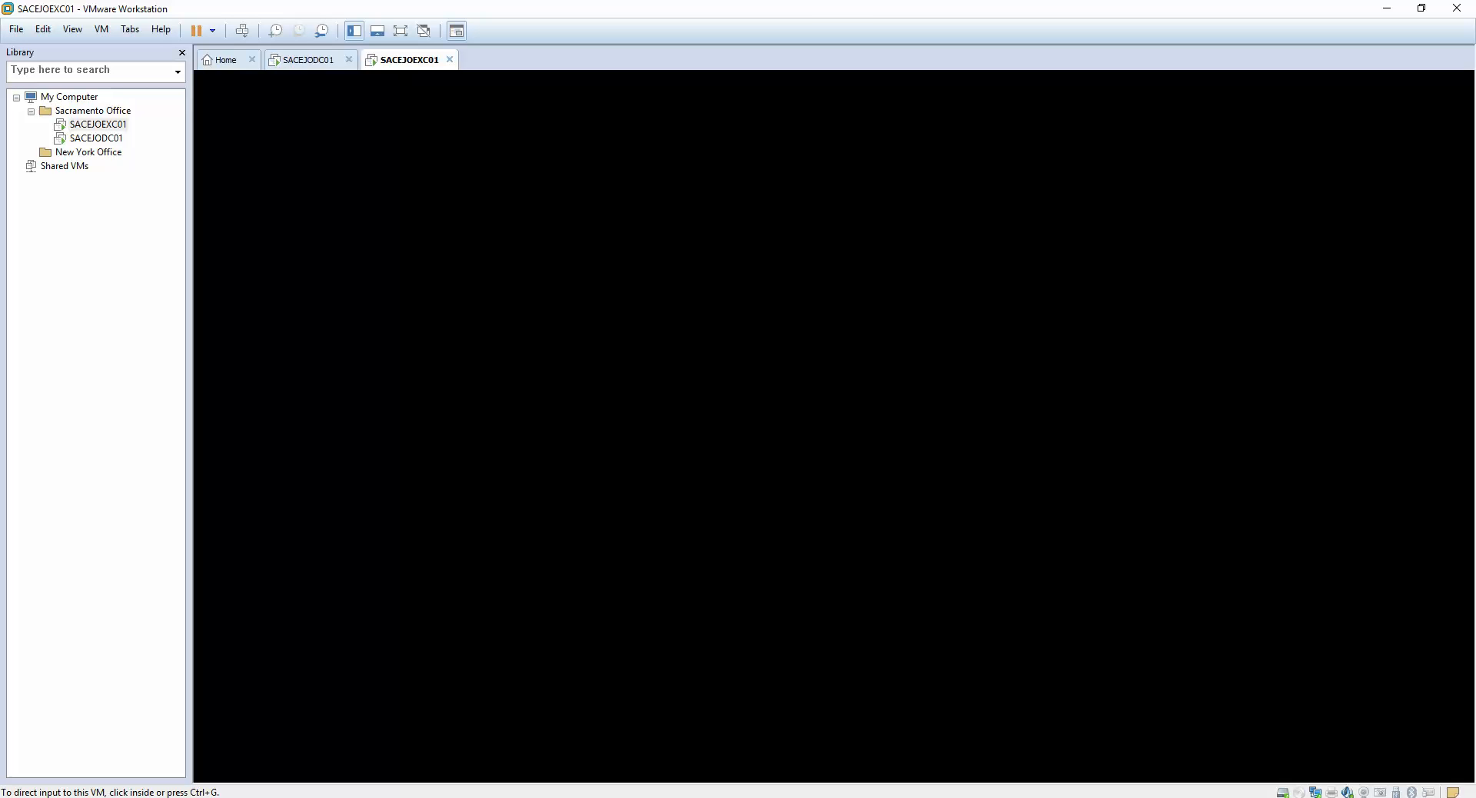